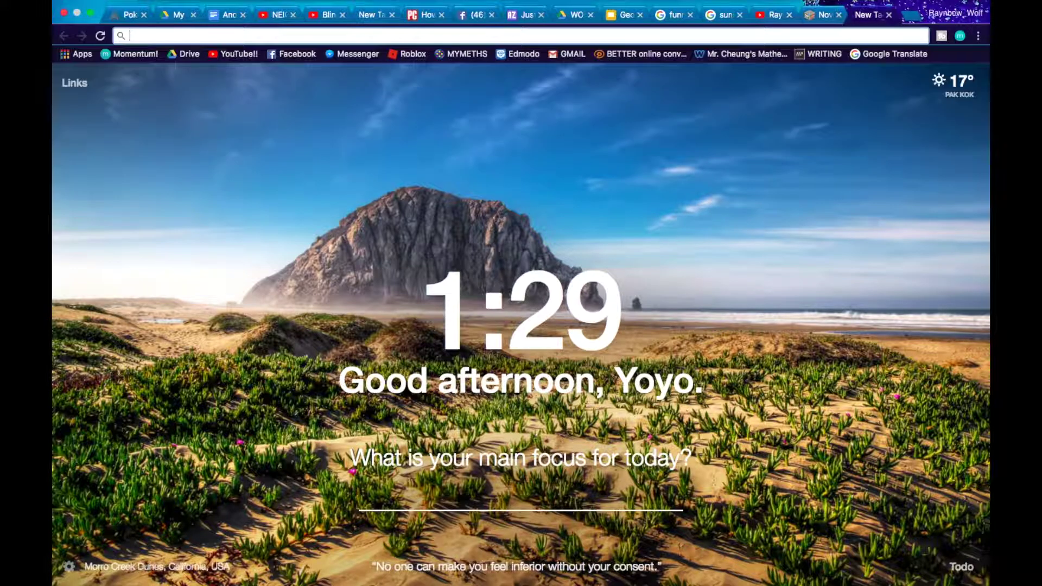
{"action": "type", "text": "aft"}
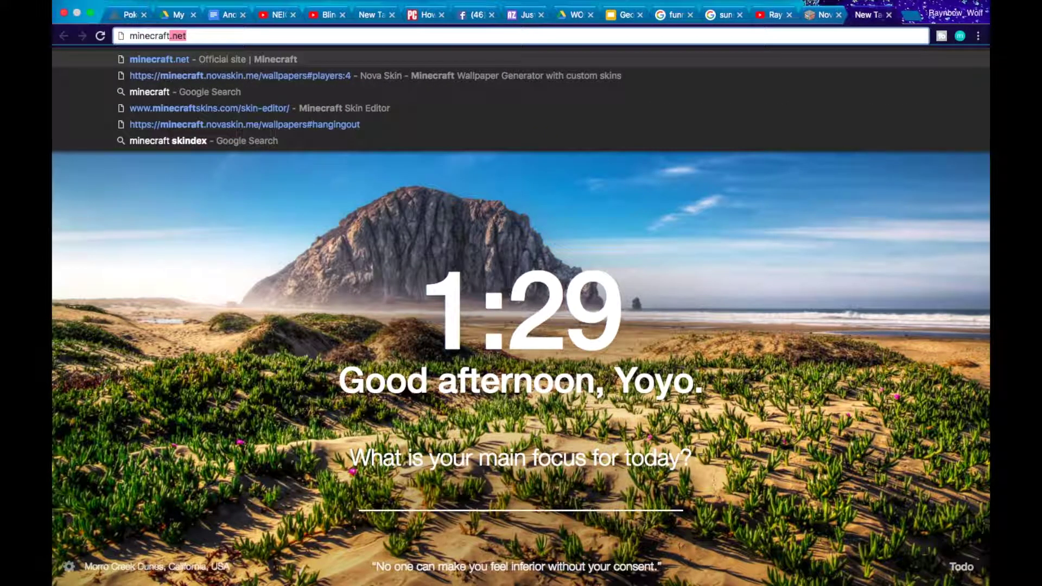
{"action": "type", "text": "skins.com"}
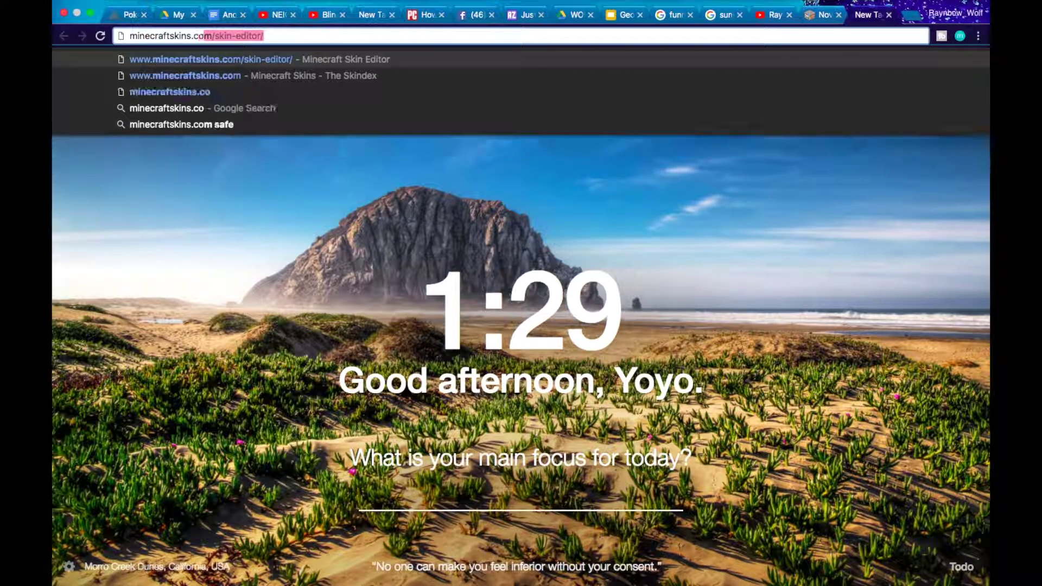
{"action": "key", "text": "Delete"}
{"action": "key", "text": "Return"}
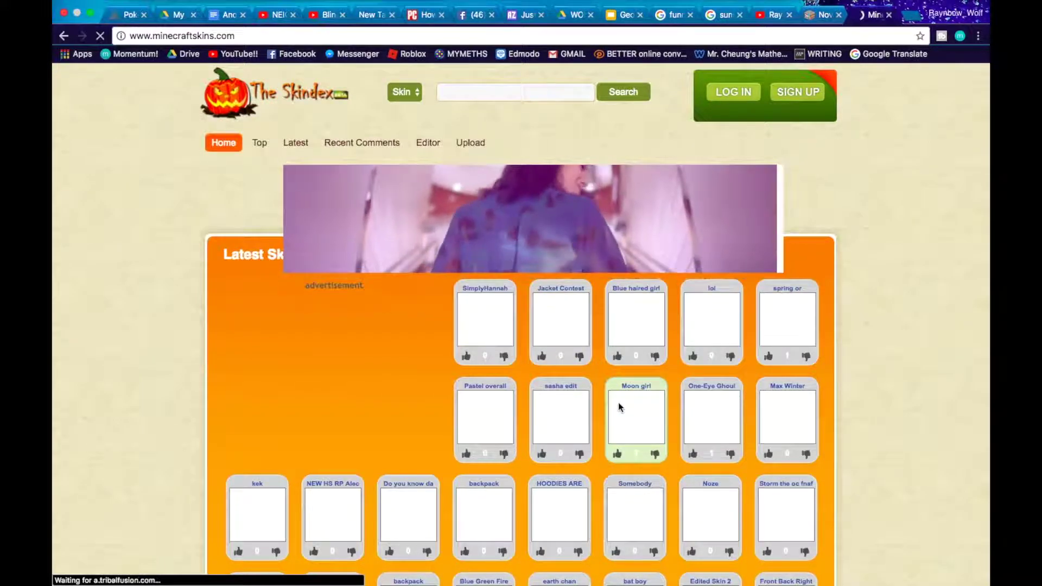
{"action": "scroll", "coordinate": [619, 405], "scroll_direction": "down", "scroll_amount": 2}
{"action": "scroll", "coordinate": [618, 402], "scroll_direction": "down", "scroll_amount": 5}
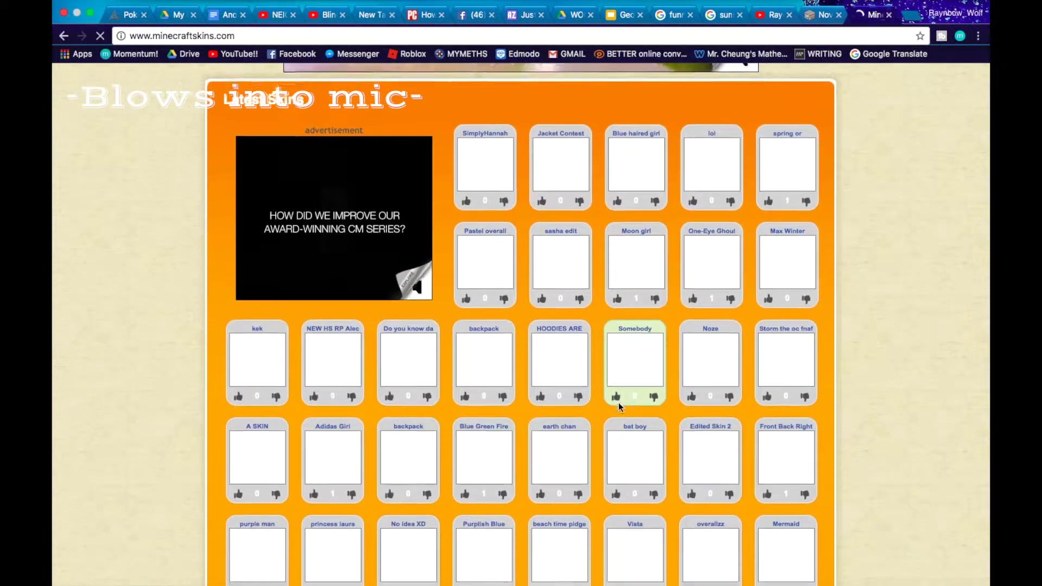
{"action": "scroll", "coordinate": [856, 325], "scroll_direction": "down", "scroll_amount": 1}
{"action": "scroll", "coordinate": [855, 328], "scroll_direction": "up", "scroll_amount": 3}
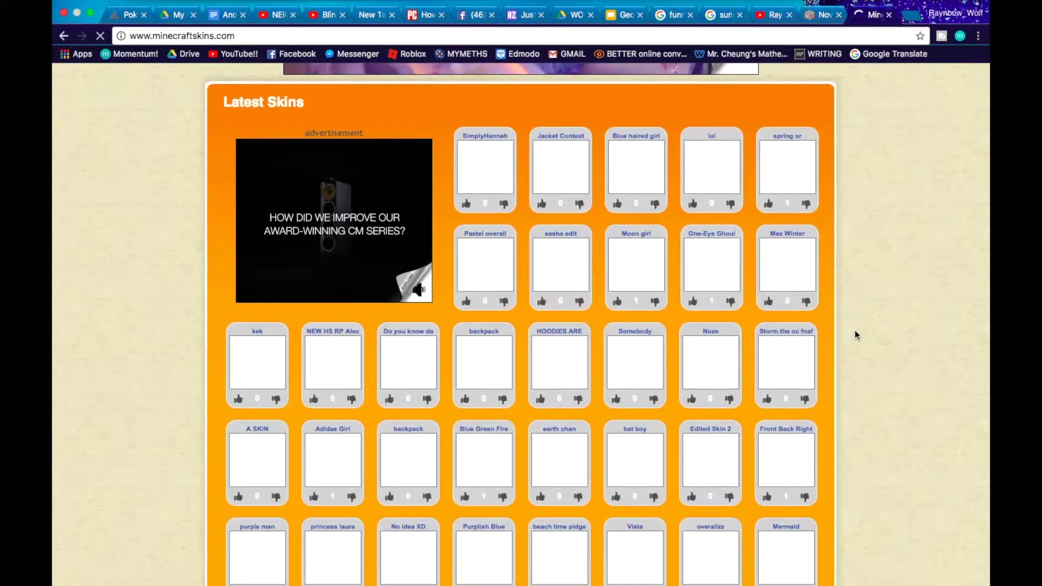
{"action": "scroll", "coordinate": [792, 244], "scroll_direction": "up", "scroll_amount": 5}
Search the site's skins for "ASHOICNAOIZXCLN".
{"action": "left_click", "coordinate": [513, 92]}
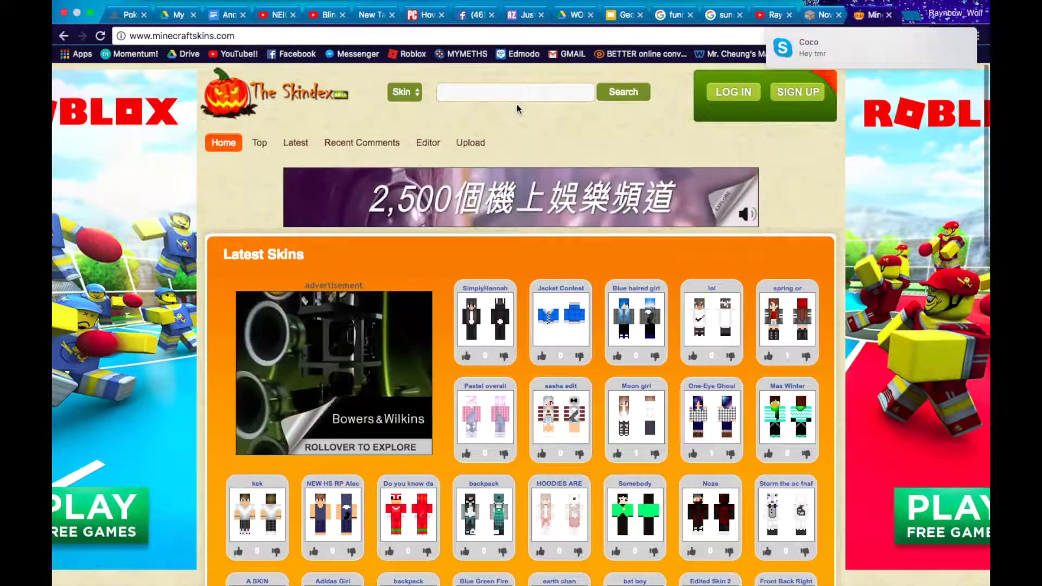
{"action": "type", "text": "ASHOICNAOIZXCLN"}
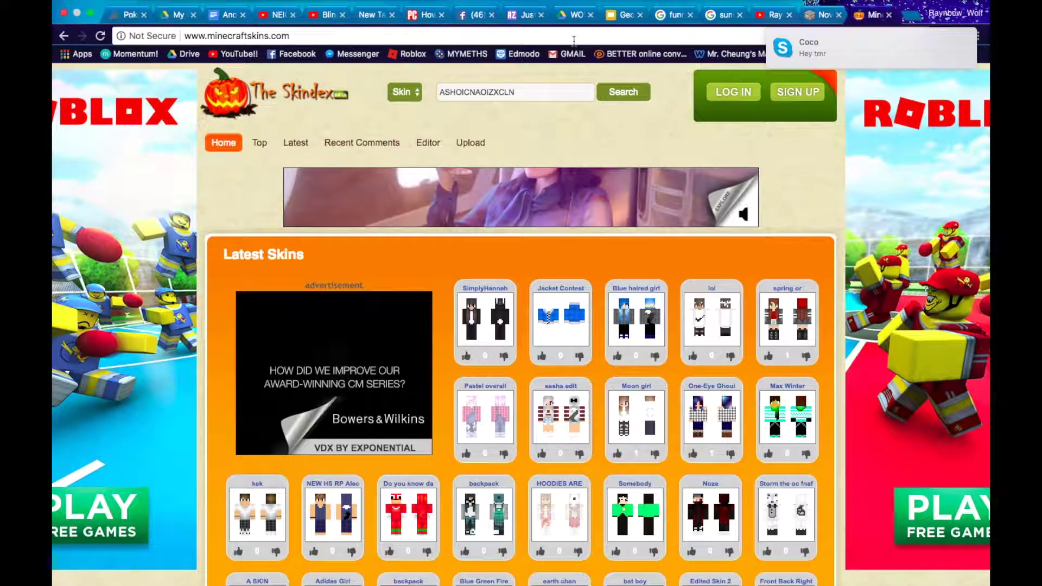
{"action": "key", "text": "Return"}
Replace the skin search text with "cute girl" and run the search.
{"action": "triple_click", "coordinate": [538, 92]}
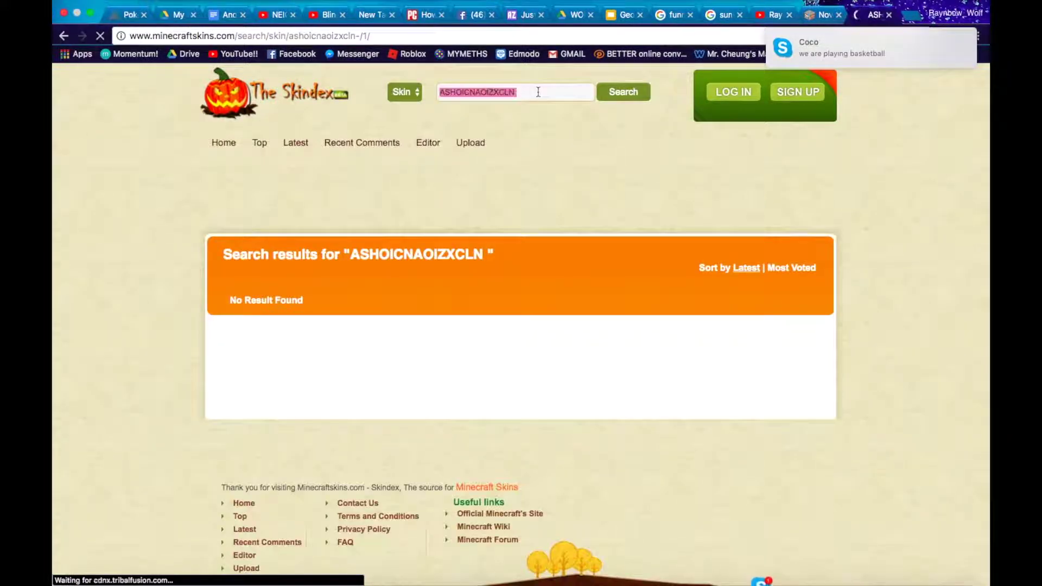
{"action": "type", "text": "cute"}
{"action": "key", "text": "super+a"}
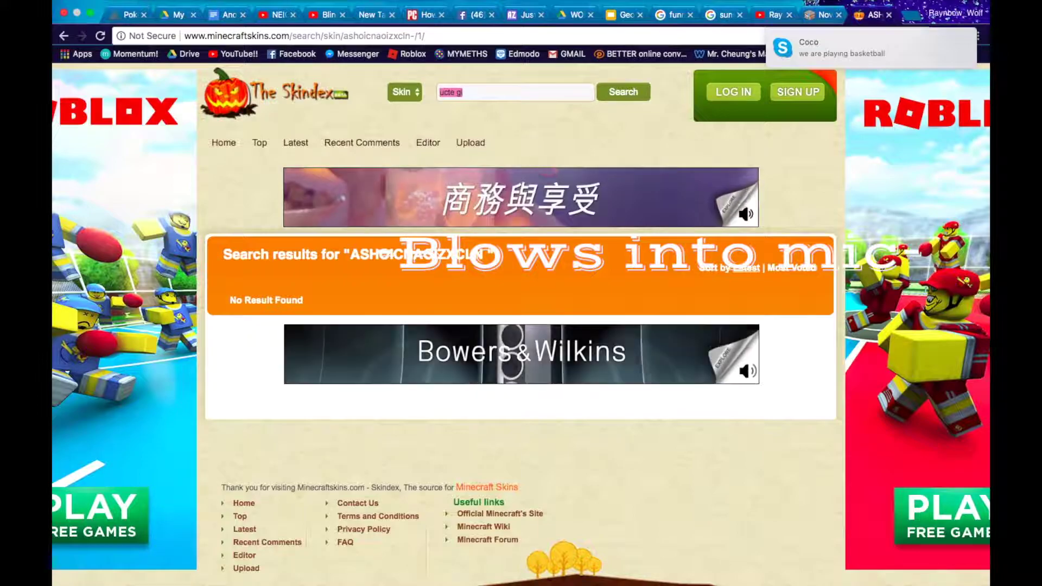
{"action": "type", "text": "cute girl"}
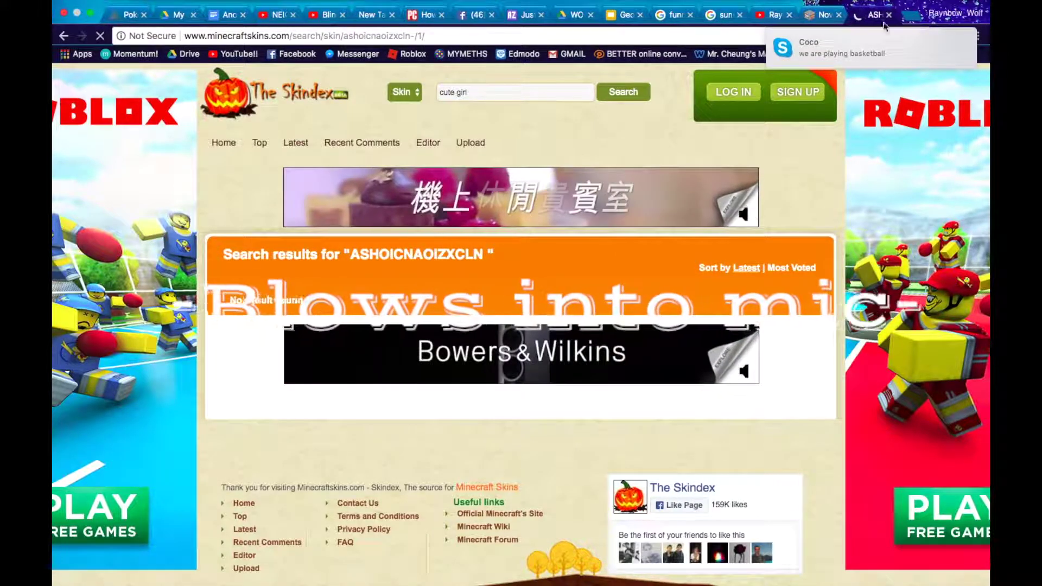
{"action": "key", "text": "Return"}
Reply "and?" to the incoming Skype message from its notification.
{"action": "left_click", "coordinate": [971, 43]}
{"action": "type", "text": "and?"}
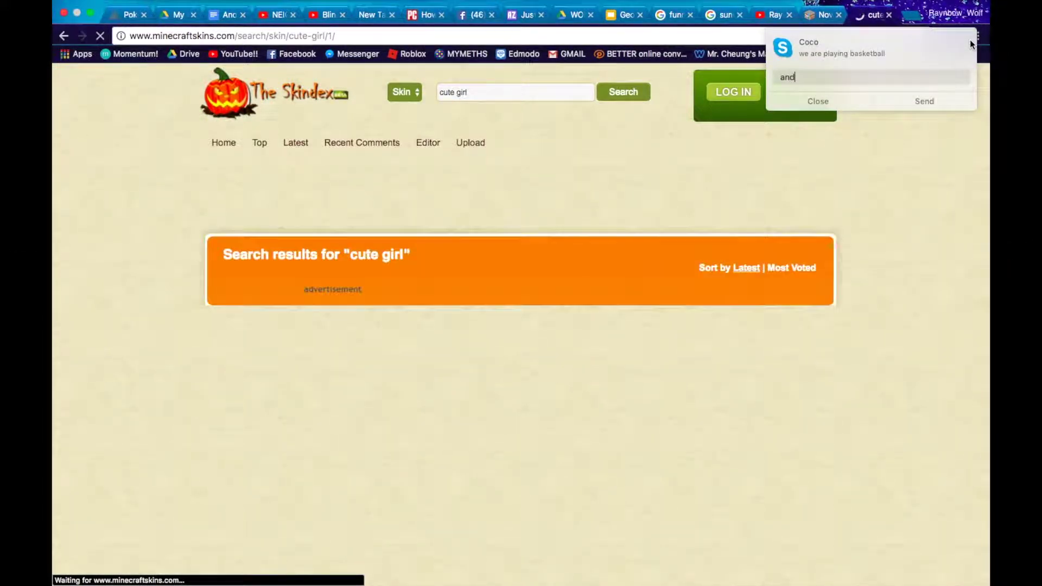
{"action": "key", "text": "Return"}
Look through the "cute girl" skins and open the site's skin editor.
{"action": "scroll", "coordinate": [783, 161], "scroll_direction": "down", "scroll_amount": 3}
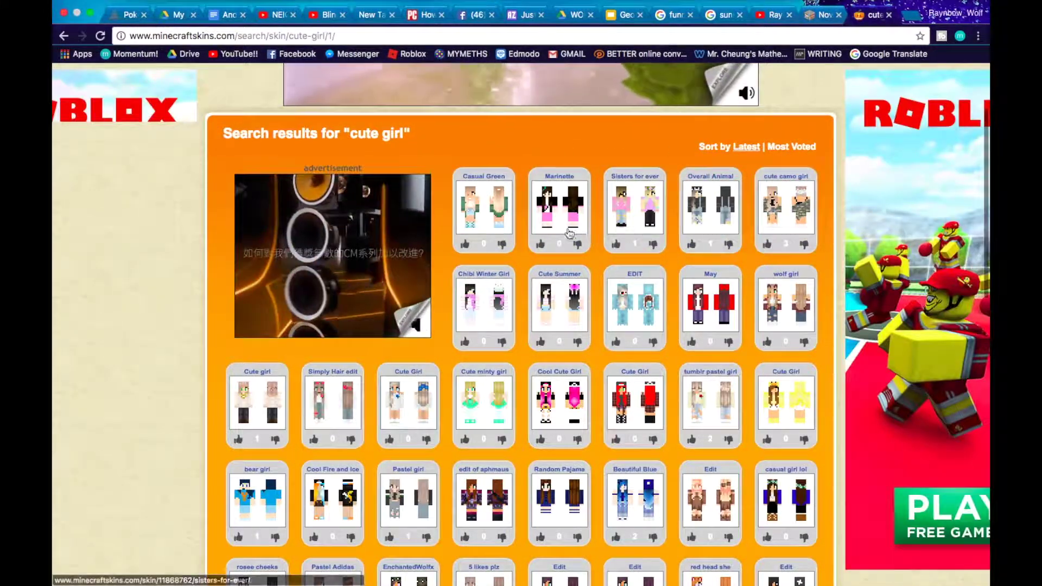
{"action": "scroll", "coordinate": [546, 234], "scroll_direction": "down", "scroll_amount": 1}
{"action": "scroll", "coordinate": [545, 234], "scroll_direction": "down", "scroll_amount": 8}
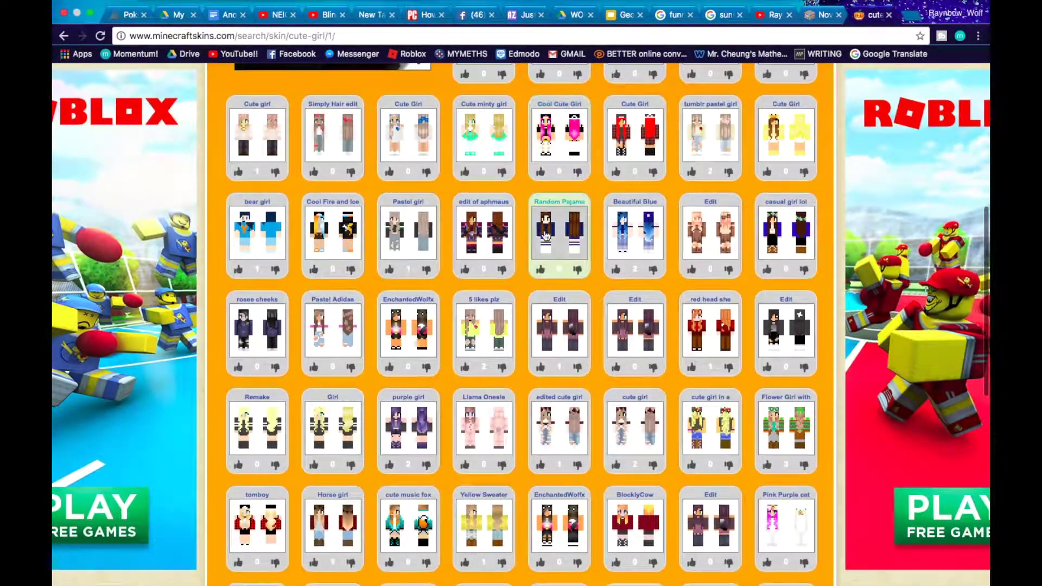
{"action": "scroll", "coordinate": [546, 234], "scroll_direction": "up", "scroll_amount": 10}
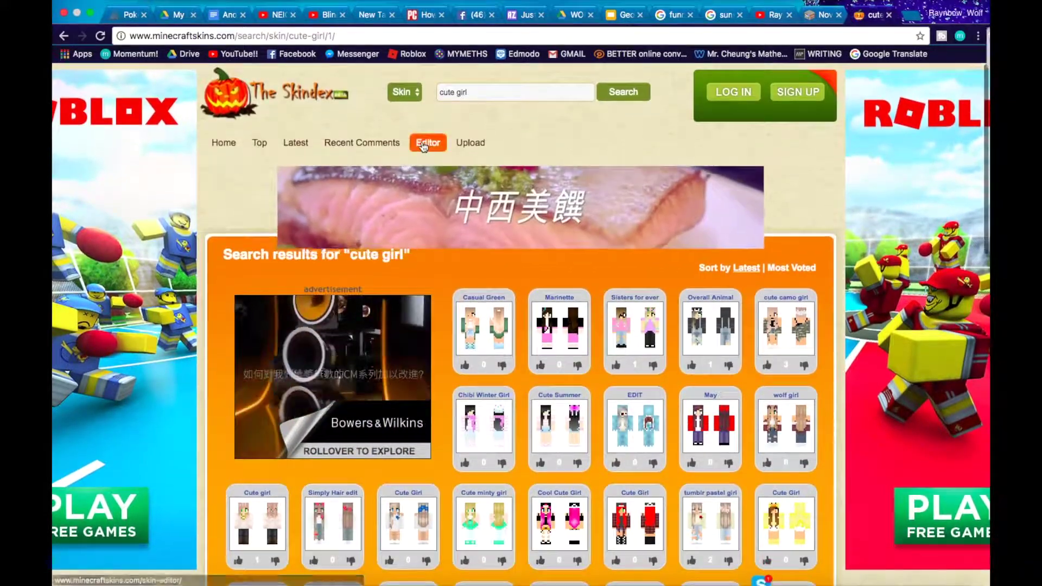
{"action": "left_click", "coordinate": [425, 143]}
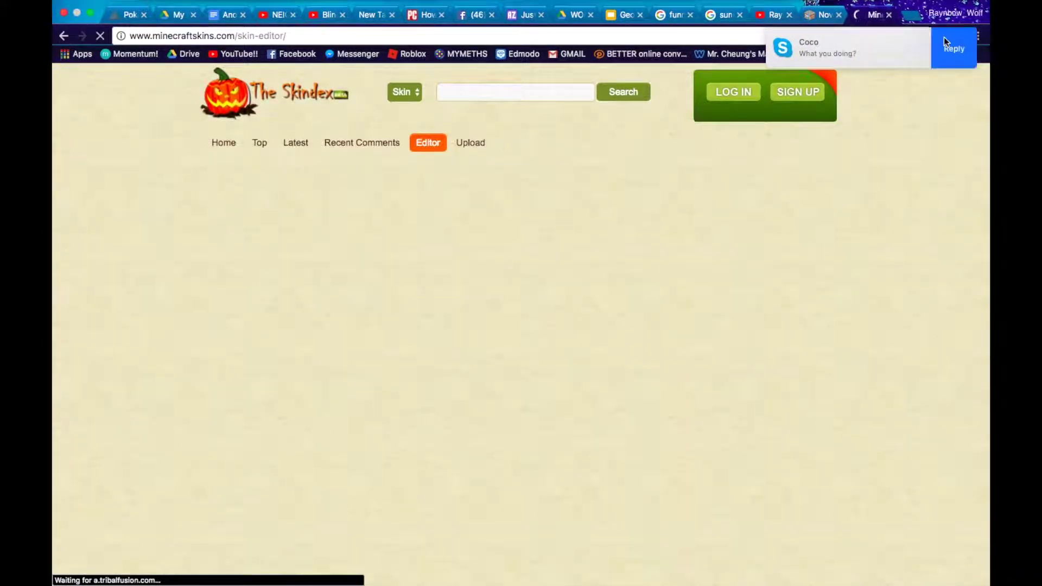
Reply "wut" to the new Skype message from its notification.
{"action": "left_click", "coordinate": [944, 37]}
{"action": "type", "text": "wut"}
{"action": "key", "text": "Return"}
Paint pixels in blue #3f91e4 across the face of the blank skin's head.
{"action": "scroll", "coordinate": [706, 330], "scroll_direction": "down", "scroll_amount": 1}
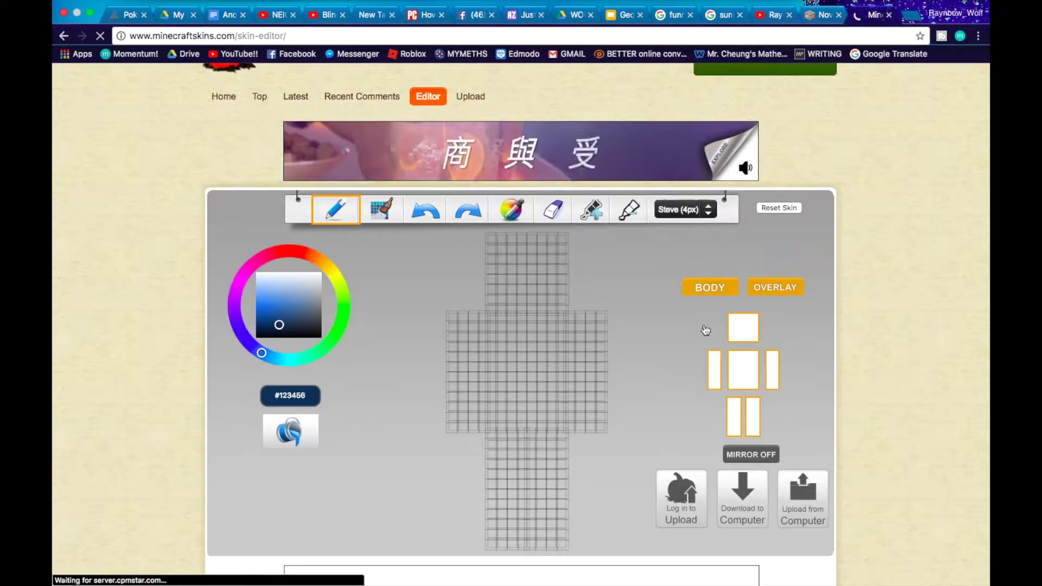
{"action": "scroll", "coordinate": [706, 330], "scroll_direction": "down", "scroll_amount": 3}
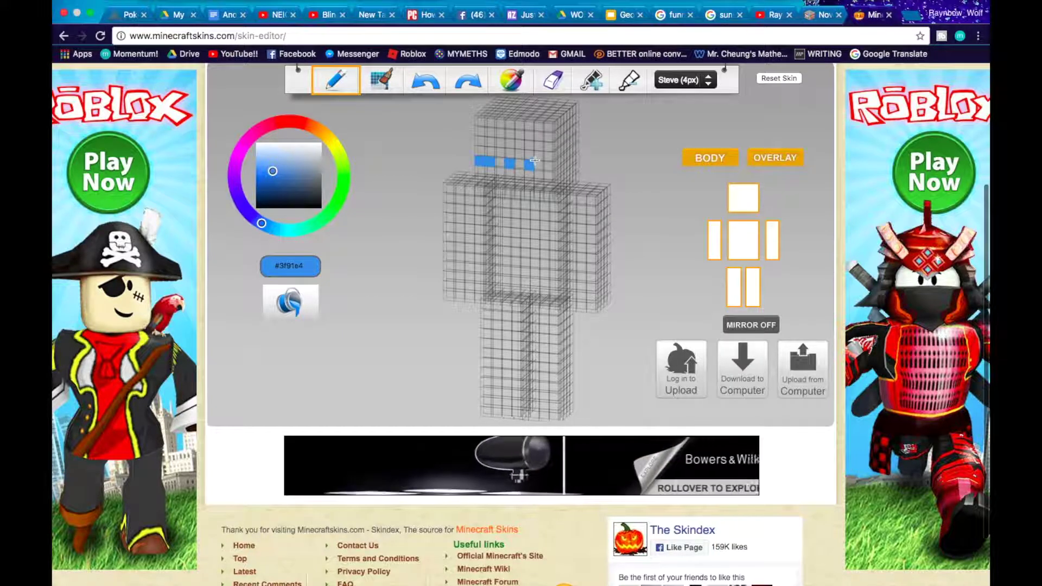
{"action": "left_click_drag", "start_coordinate": [513, 162], "coordinate": [544, 167]}
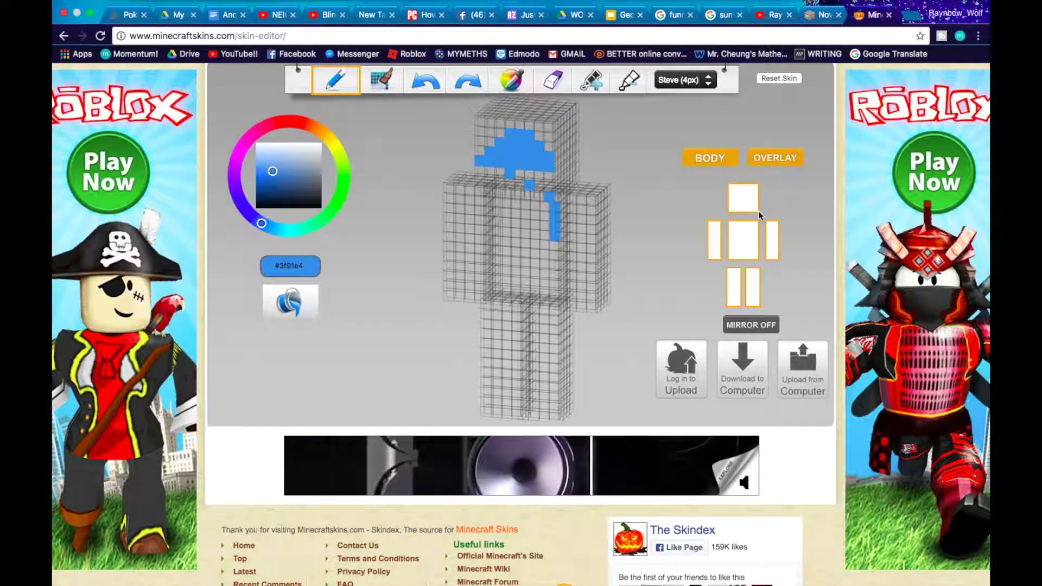
Hide the head and paint blue pixels on the torso, arms and legs, turning the model between strokes.
{"action": "left_click", "coordinate": [741, 199]}
{"action": "left_click_drag", "start_coordinate": [613, 146], "coordinate": [446, 182]}
{"action": "left_click", "coordinate": [536, 244]}
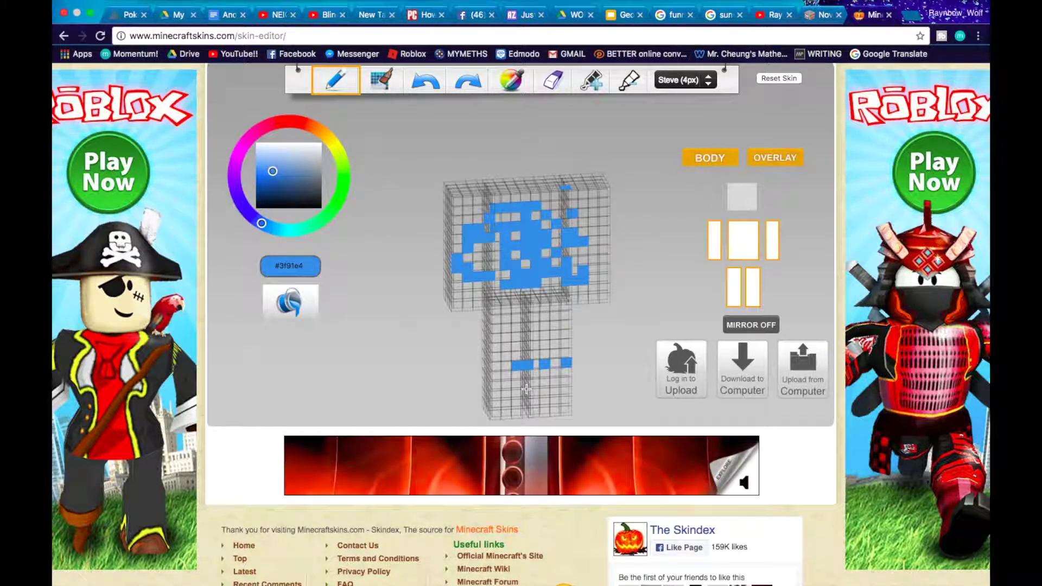
{"action": "left_click_drag", "start_coordinate": [440, 351], "coordinate": [596, 356]}
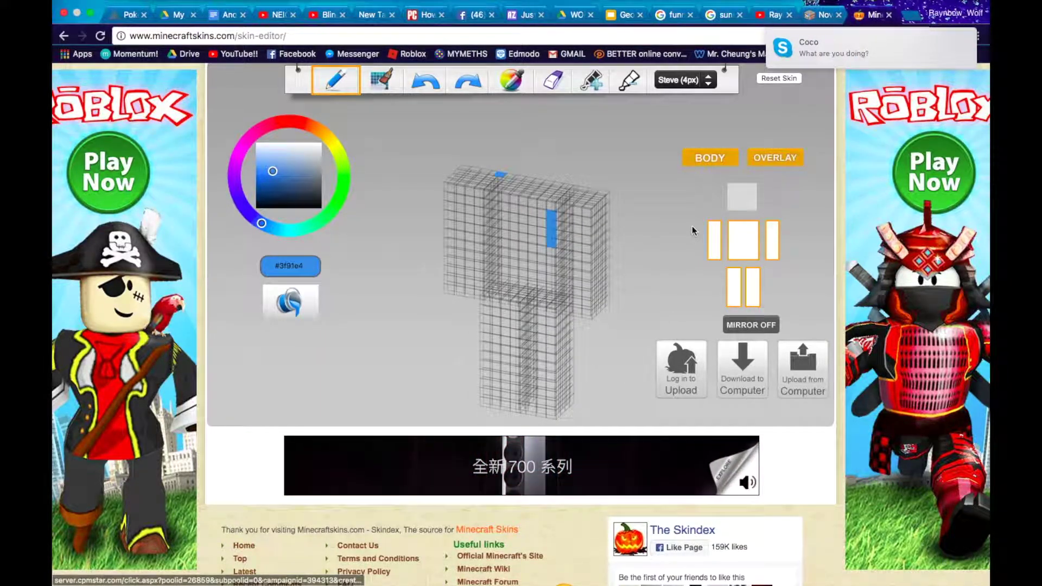
{"action": "left_click", "coordinate": [485, 239]}
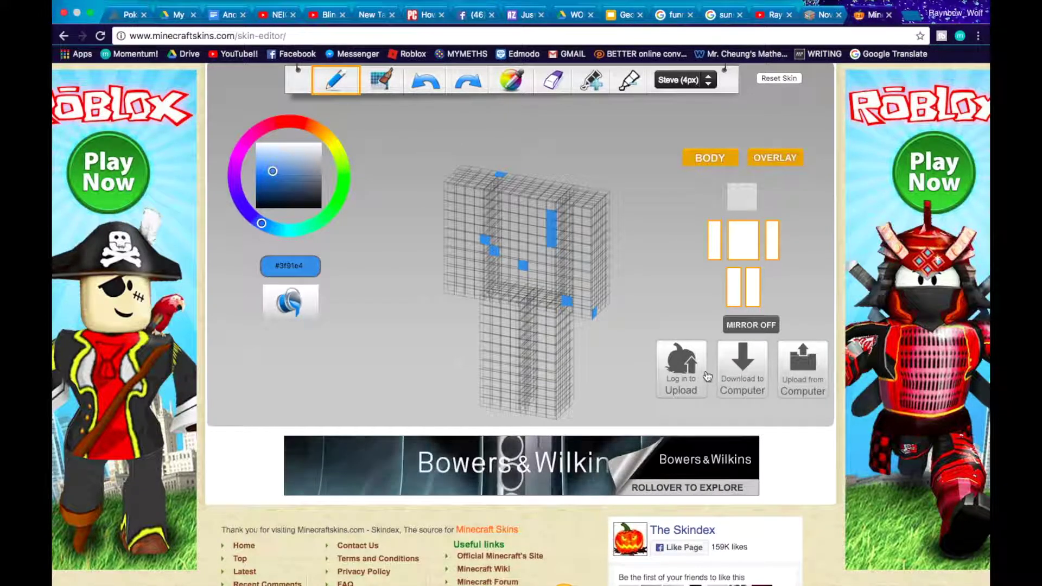
Open the login page for uploading the skin and return to the skin editor.
{"action": "left_click", "coordinate": [685, 372]}
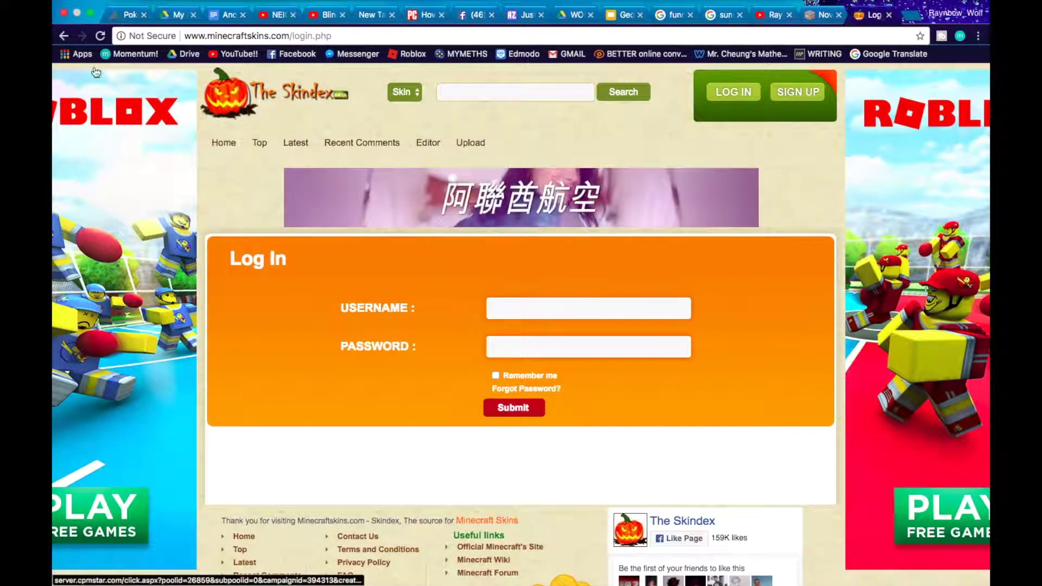
{"action": "left_click", "coordinate": [63, 36]}
{"action": "scroll", "coordinate": [572, 363], "scroll_direction": "down", "scroll_amount": 3}
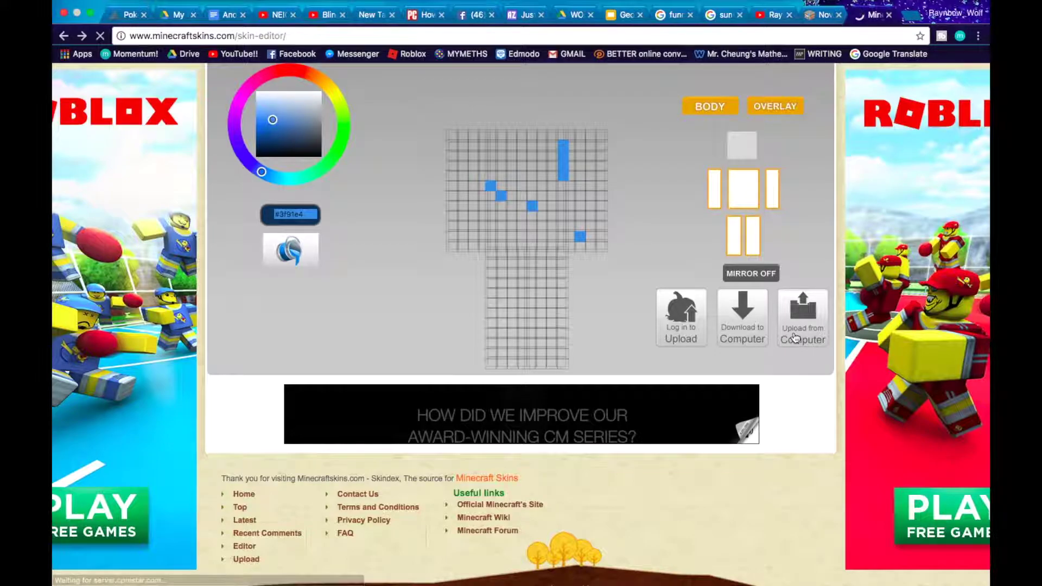
Load 77b7c0d81f3dbc33.png from the Downloads folder into the editor, choosing "Decide it for me" as the skin type.
{"action": "left_click", "coordinate": [793, 338]}
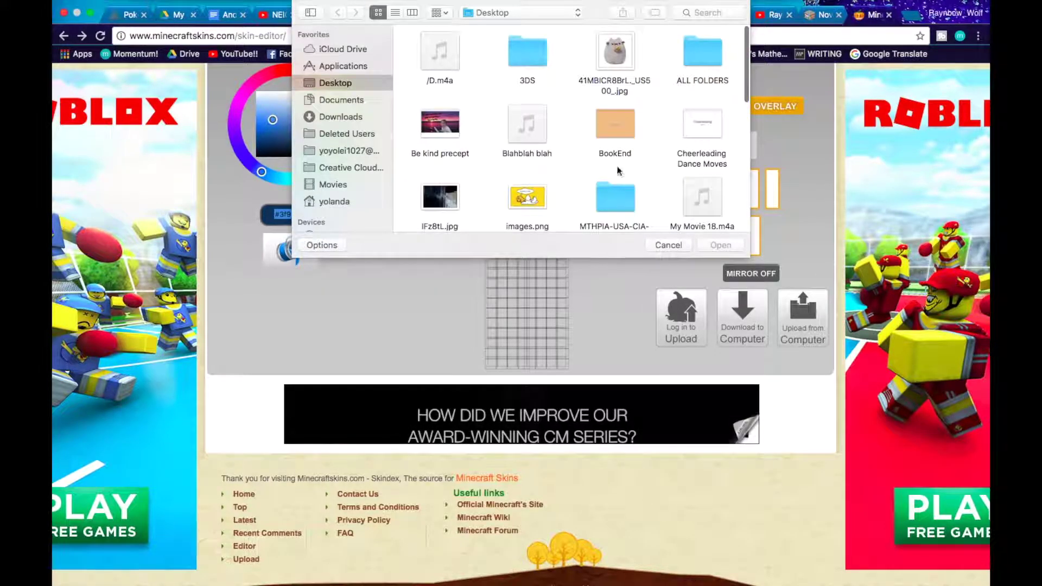
{"action": "left_click", "coordinate": [334, 117]}
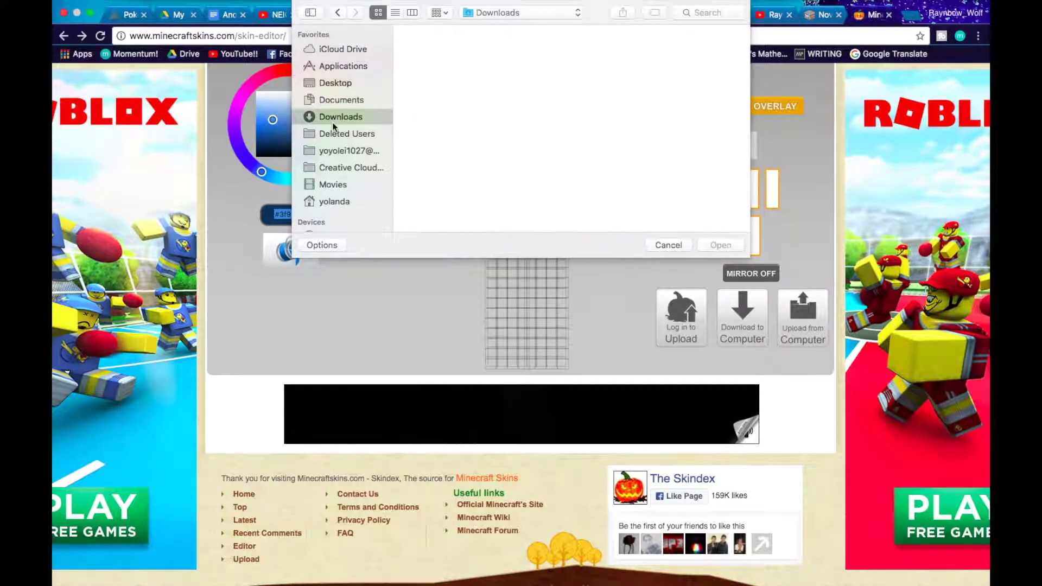
{"action": "scroll", "coordinate": [510, 170], "scroll_direction": "down", "scroll_amount": 2}
{"action": "scroll", "coordinate": [471, 89], "scroll_direction": "up", "scroll_amount": 2}
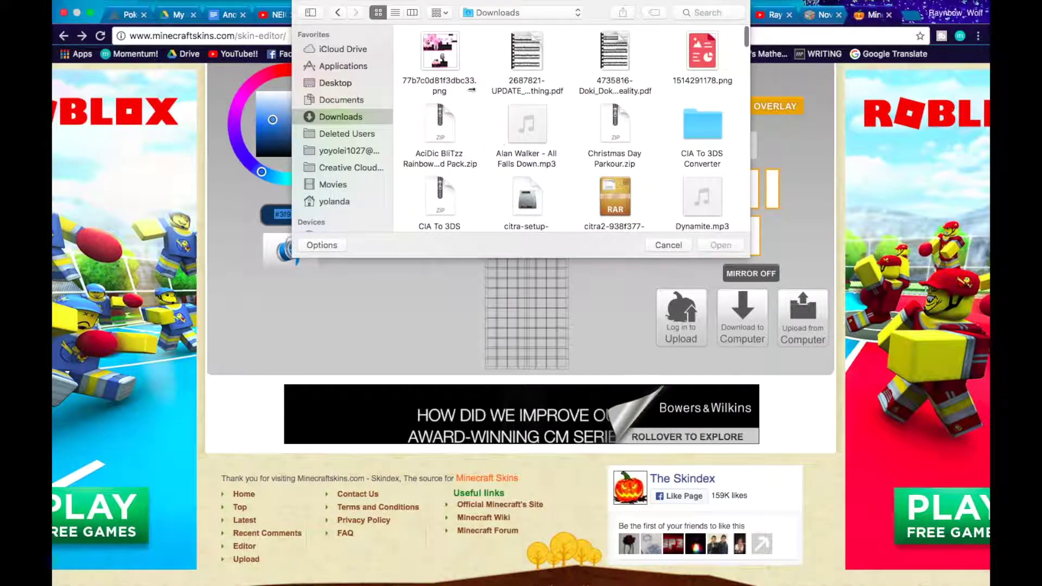
{"action": "left_click", "coordinate": [449, 49]}
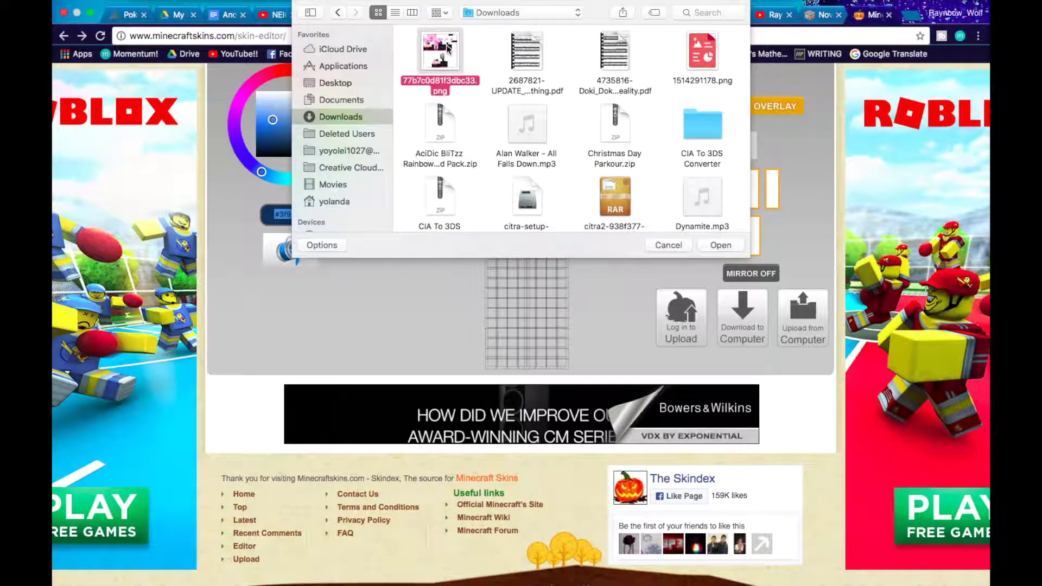
{"action": "double_click", "coordinate": [448, 48]}
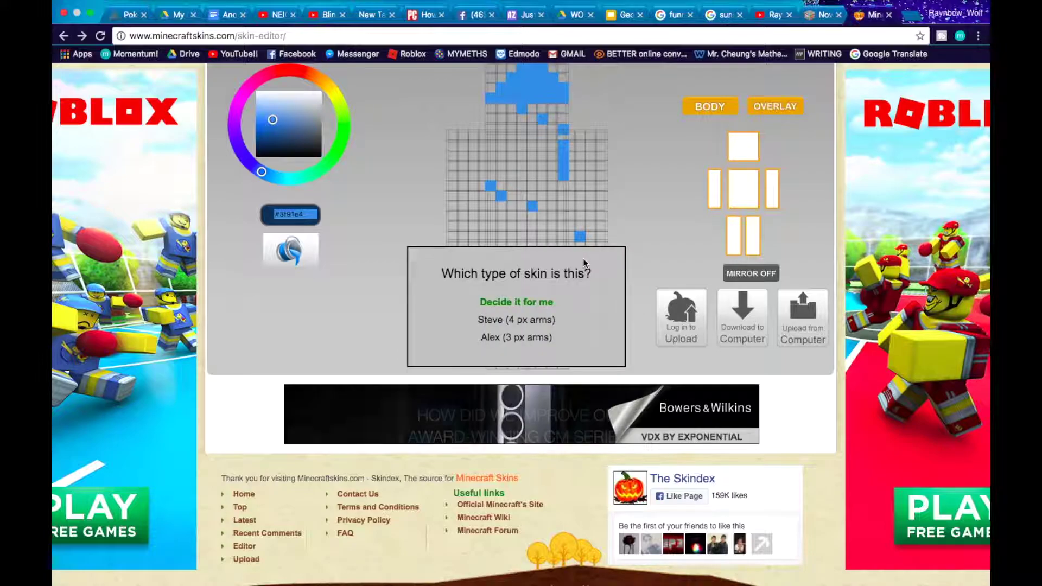
{"action": "left_click", "coordinate": [514, 302]}
Examine the loaded pink-haired skin from several angles.
{"action": "left_click_drag", "start_coordinate": [633, 205], "coordinate": [655, 222]}
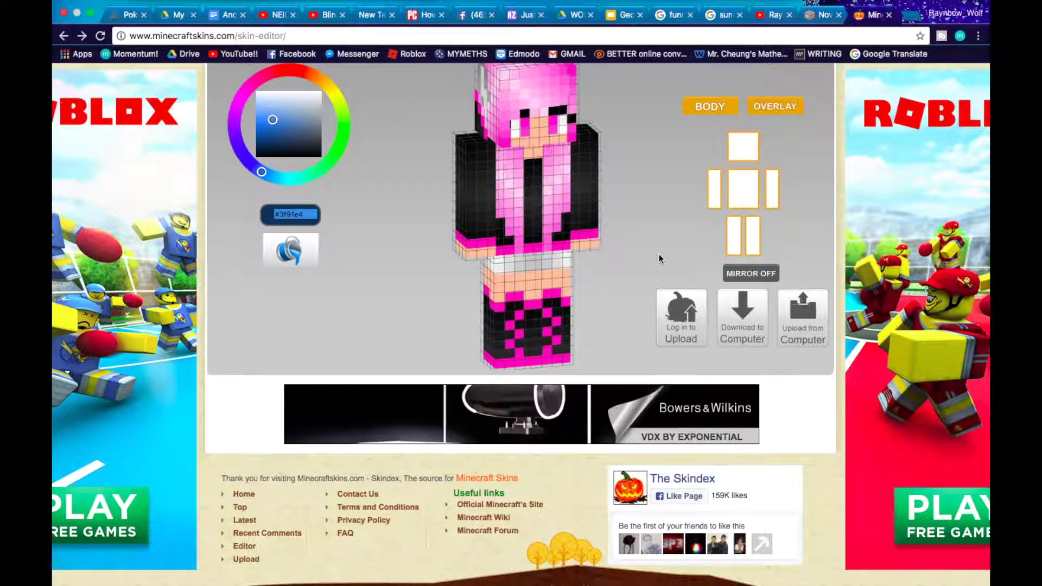
{"action": "left_click_drag", "start_coordinate": [432, 203], "coordinate": [682, 210]}
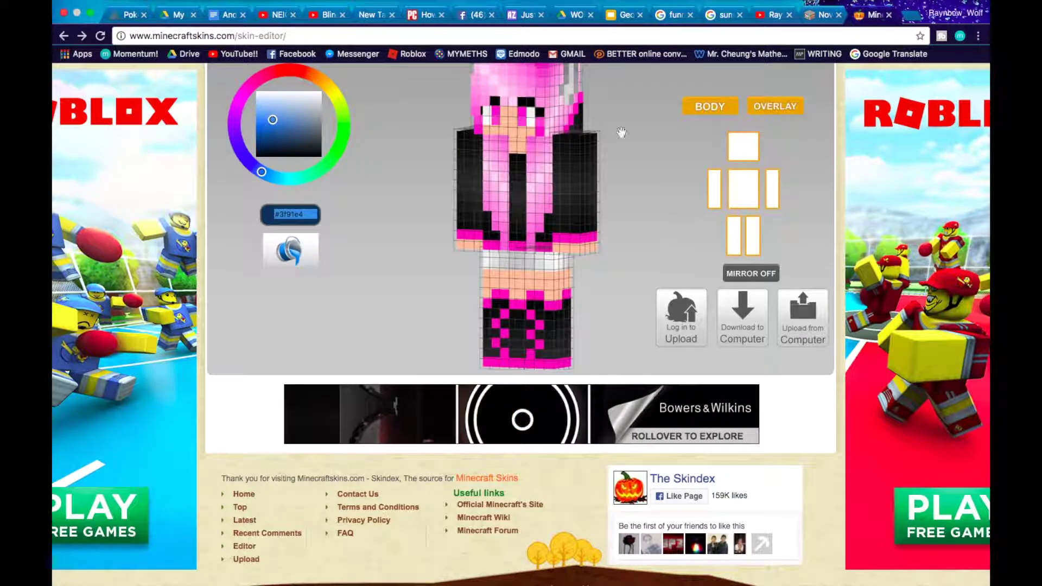
{"action": "scroll", "coordinate": [608, 158], "scroll_direction": "up", "scroll_amount": 2}
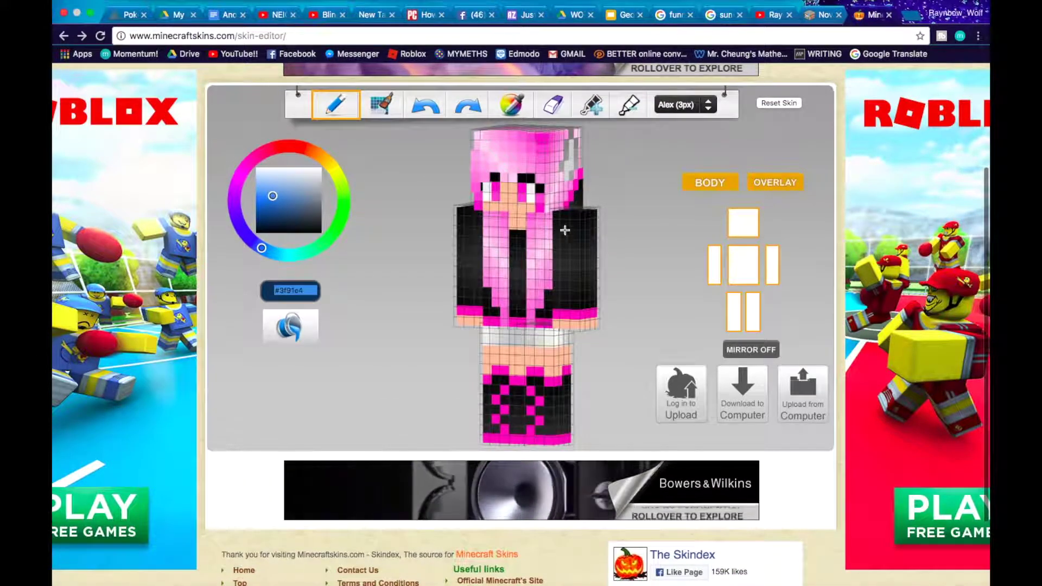
{"action": "left_click_drag", "start_coordinate": [669, 253], "coordinate": [642, 252]}
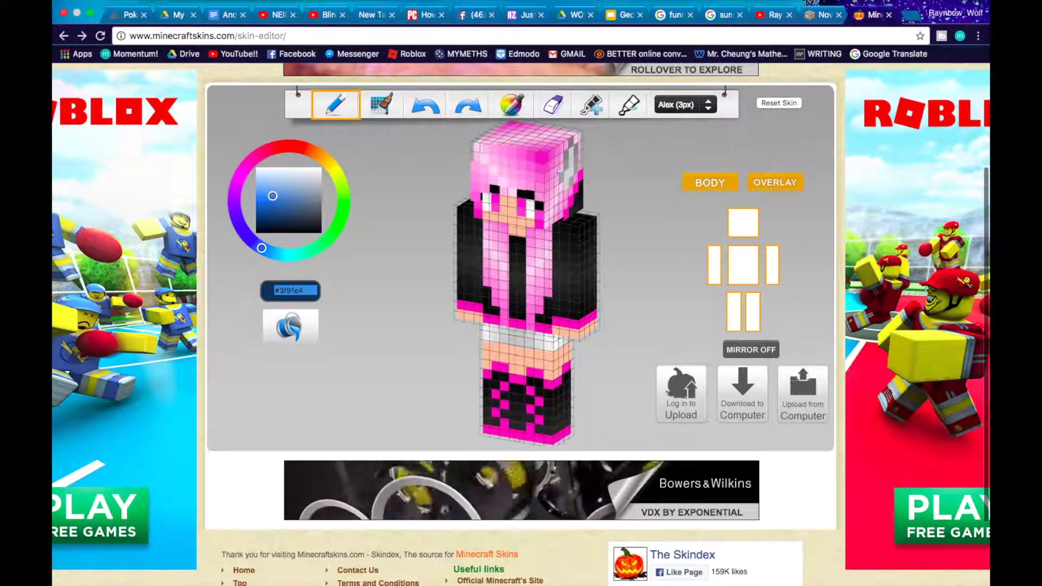
{"action": "left_click_drag", "start_coordinate": [651, 305], "coordinate": [496, 262]}
{"action": "left_click_drag", "start_coordinate": [417, 293], "coordinate": [588, 290]}
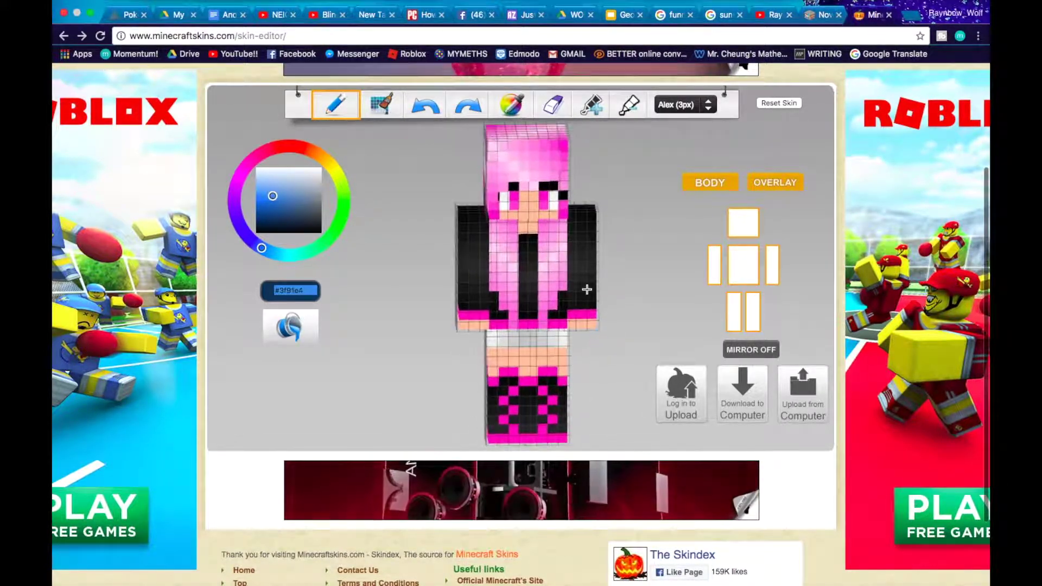
Download the skin to the computer and view the PNG in Preview, moving its window over the Skype chat.
{"action": "left_click", "coordinate": [758, 395]}
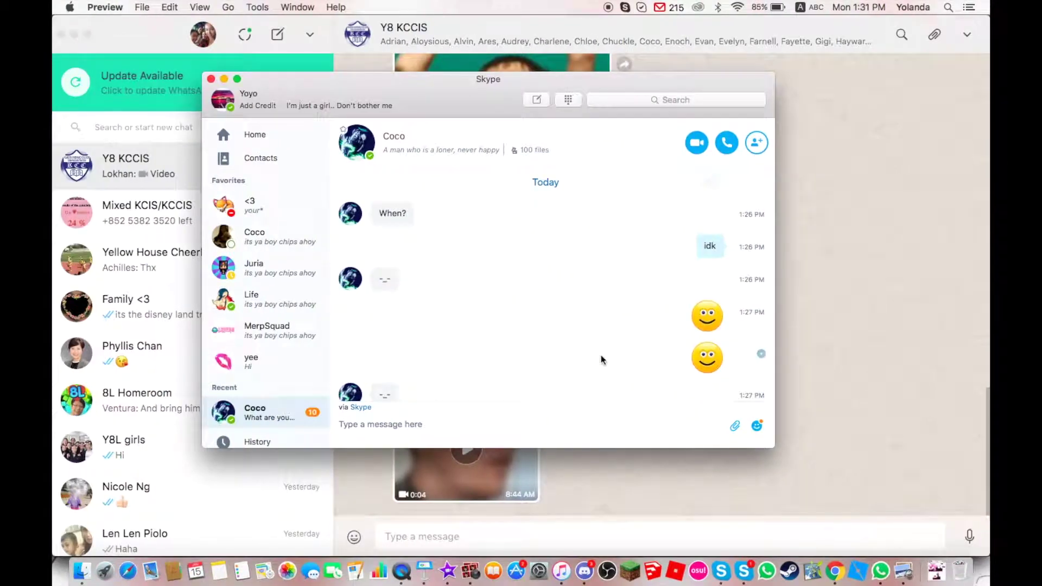
{"action": "left_click_drag", "start_coordinate": [223, 24], "coordinate": [341, 56]}
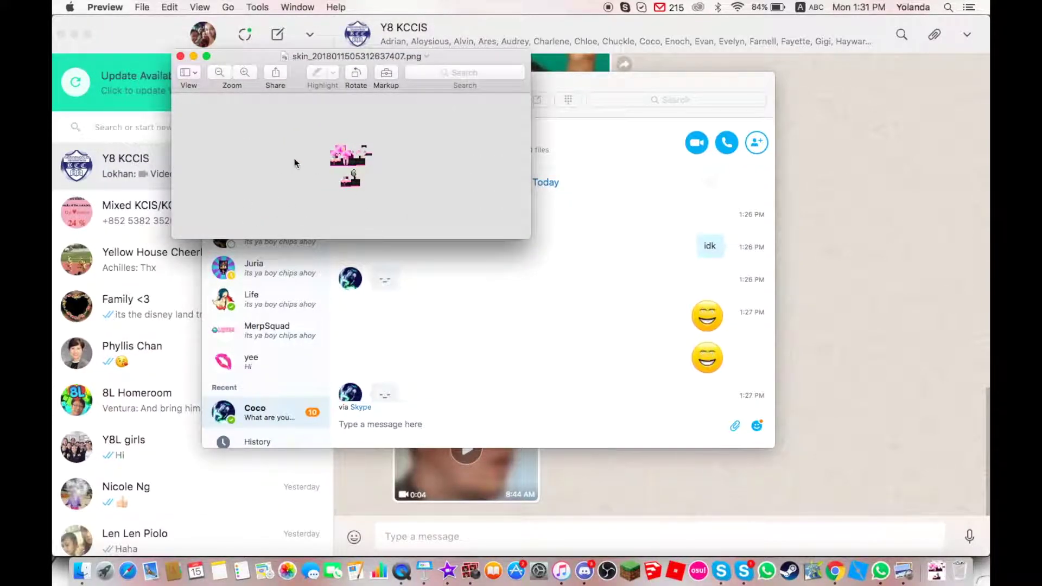
Open minecraft.net in a new browser tab and go to the profile page's skin-changing section.
{"action": "key", "text": "ctrl+Right"}
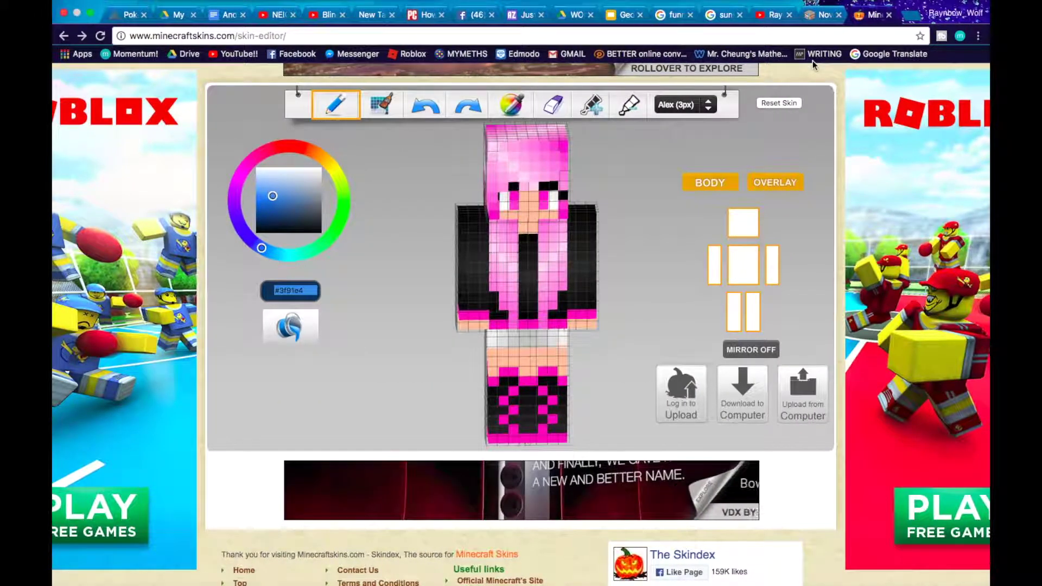
{"action": "left_click", "coordinate": [912, 18]}
{"action": "type", "text": "minecr"}
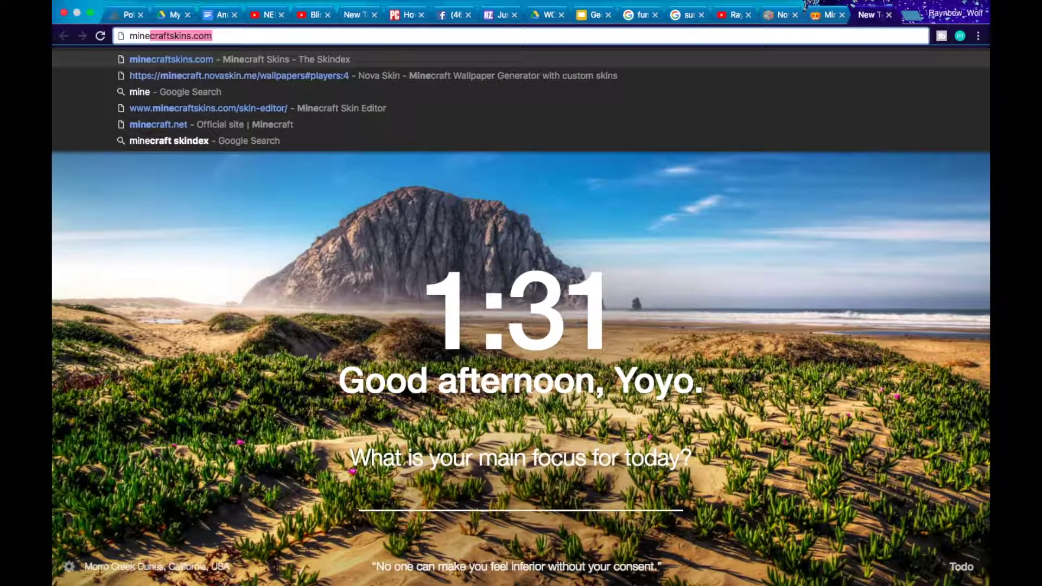
{"action": "type", "text": "aft.net"}
{"action": "key", "text": "Return"}
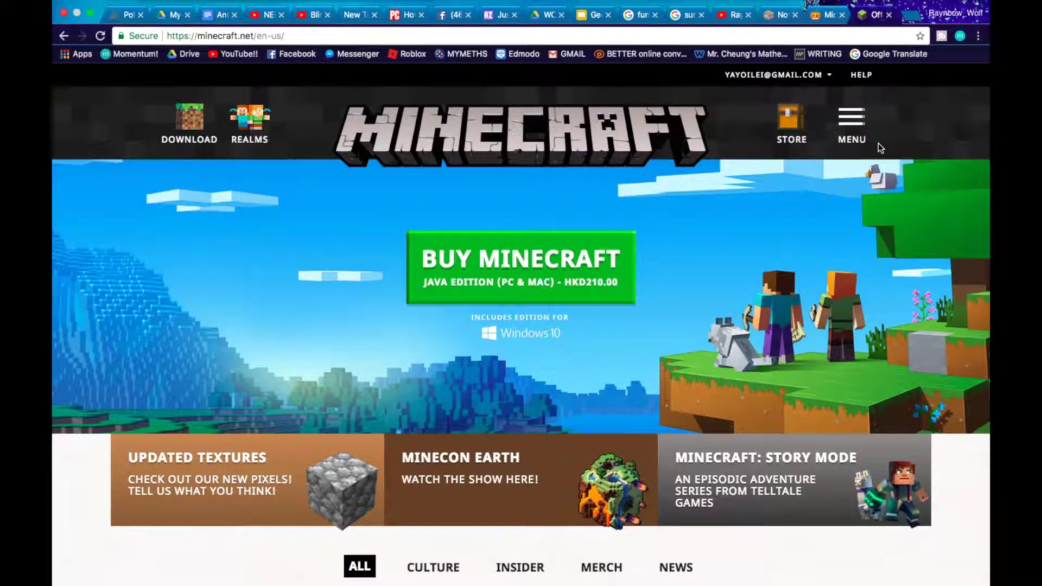
{"action": "left_click", "coordinate": [851, 119]}
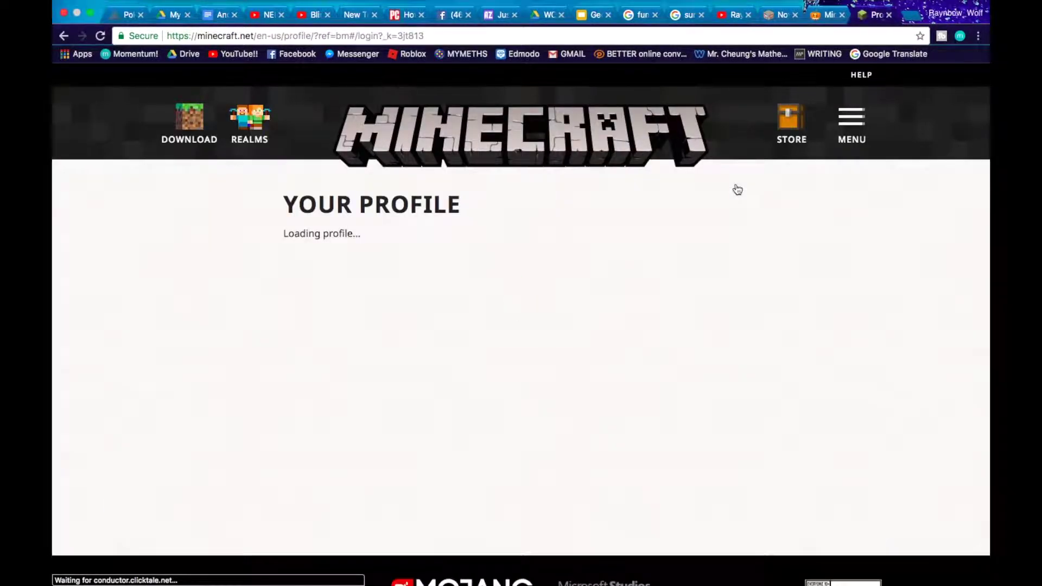
{"action": "scroll", "coordinate": [418, 283], "scroll_direction": "down", "scroll_amount": 3}
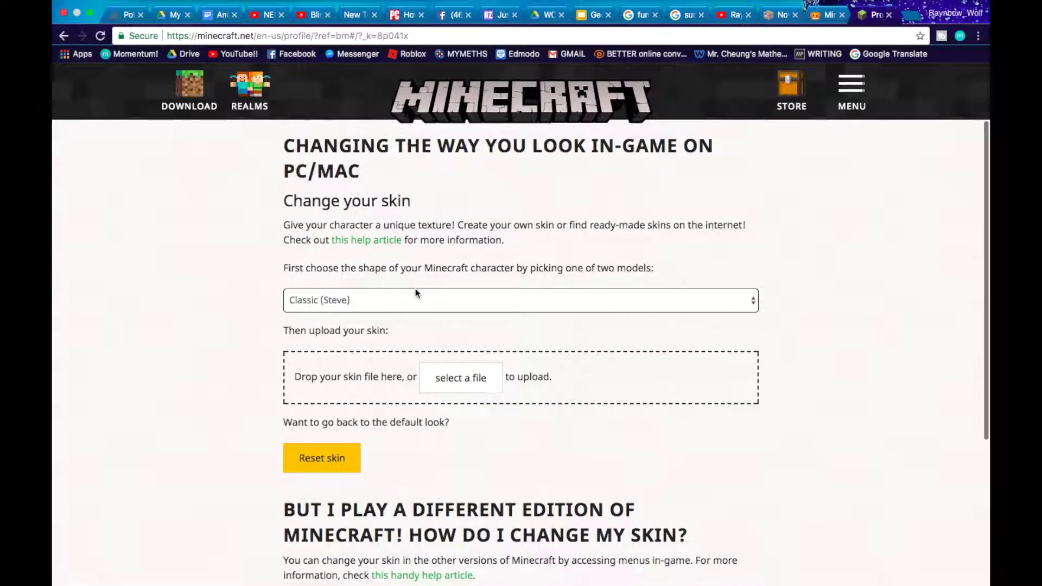
Upload the downloaded 77b7c0d81f3dbc33.png from the Downloads folder as the skin, keeping the Classic (Steve) model.
{"action": "left_click", "coordinate": [415, 290]}
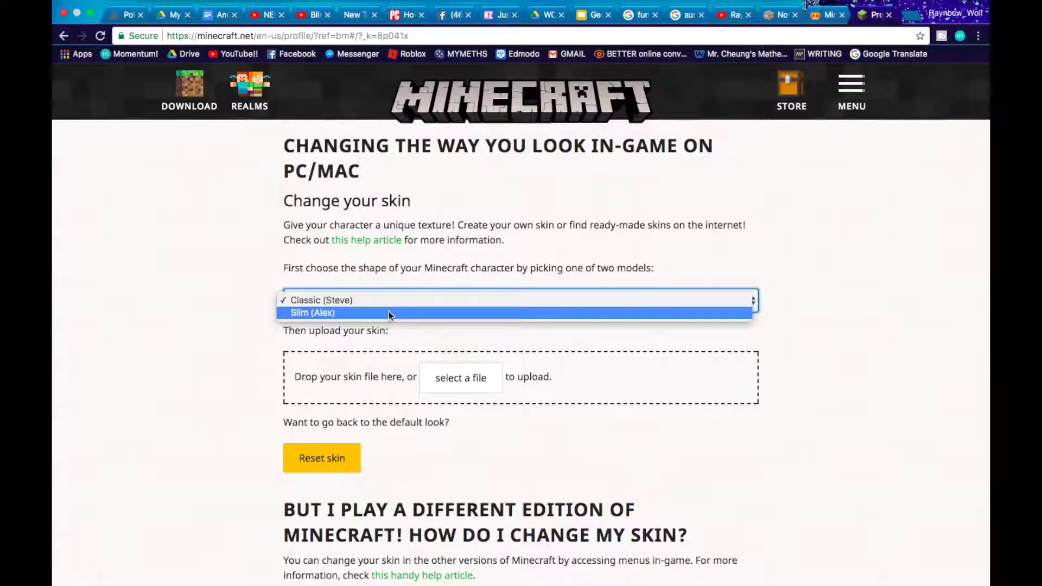
{"action": "left_click", "coordinate": [403, 347]}
{"action": "mouse_move", "coordinate": [653, 570]}
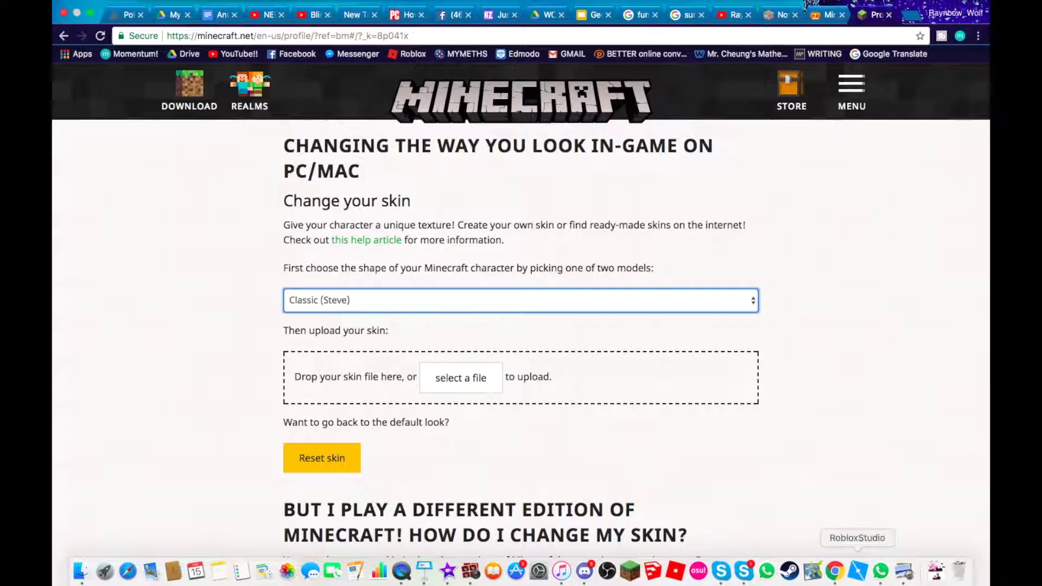
{"action": "left_click", "coordinate": [935, 571]}
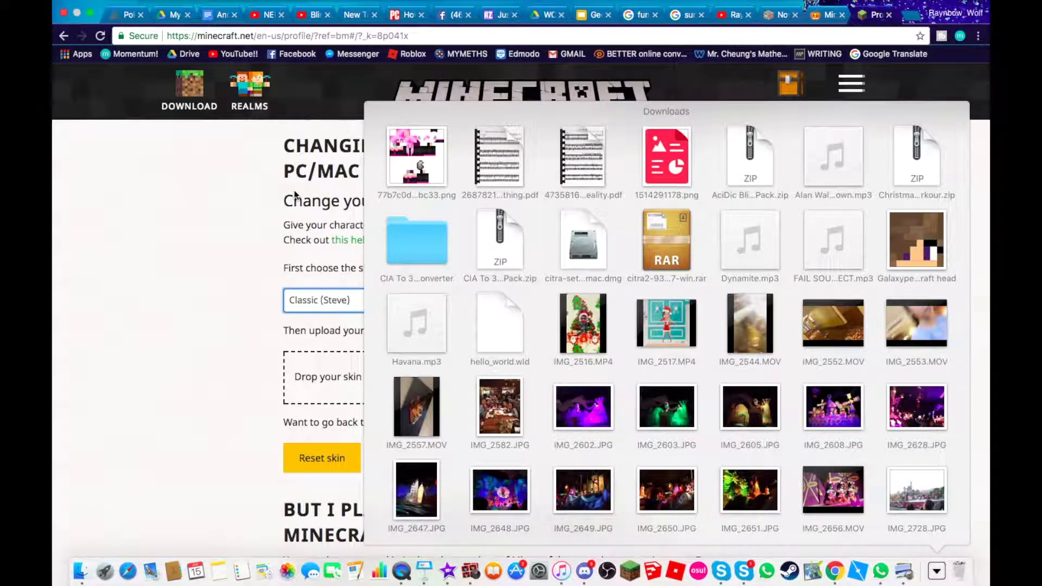
{"action": "left_click_drag", "start_coordinate": [403, 145], "coordinate": [471, 366]}
{"action": "scroll", "coordinate": [425, 434], "scroll_direction": "down", "scroll_amount": 3}
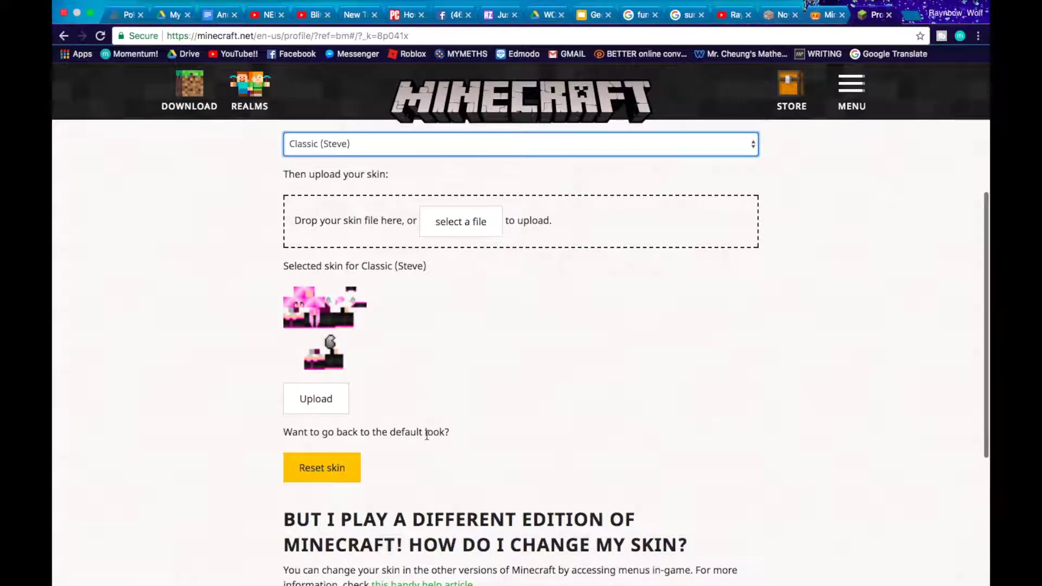
{"action": "left_click", "coordinate": [326, 411]}
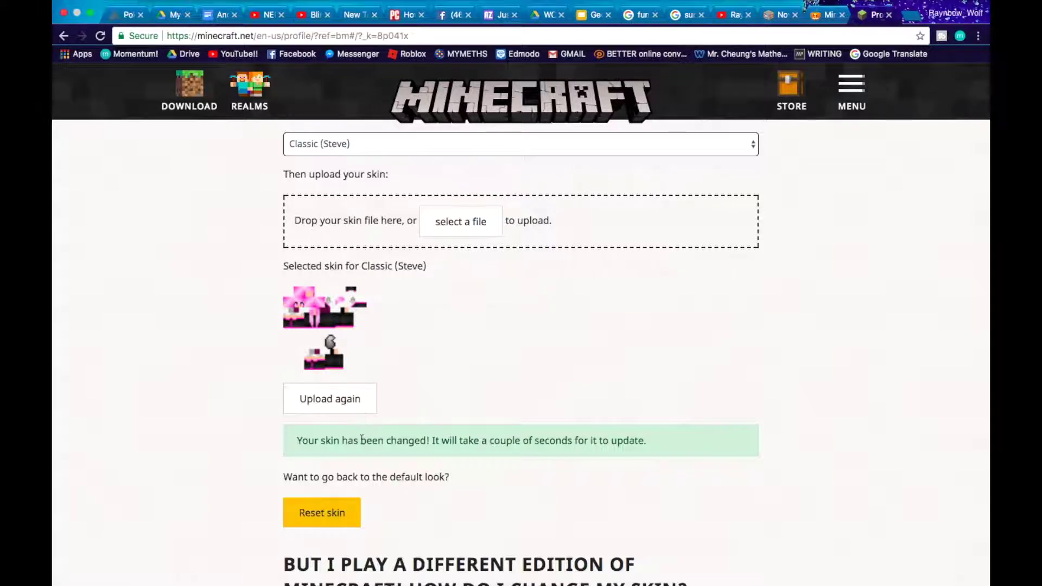
Change the character model to Slim (Alex) and upload the same skin again.
{"action": "left_click", "coordinate": [338, 153]}
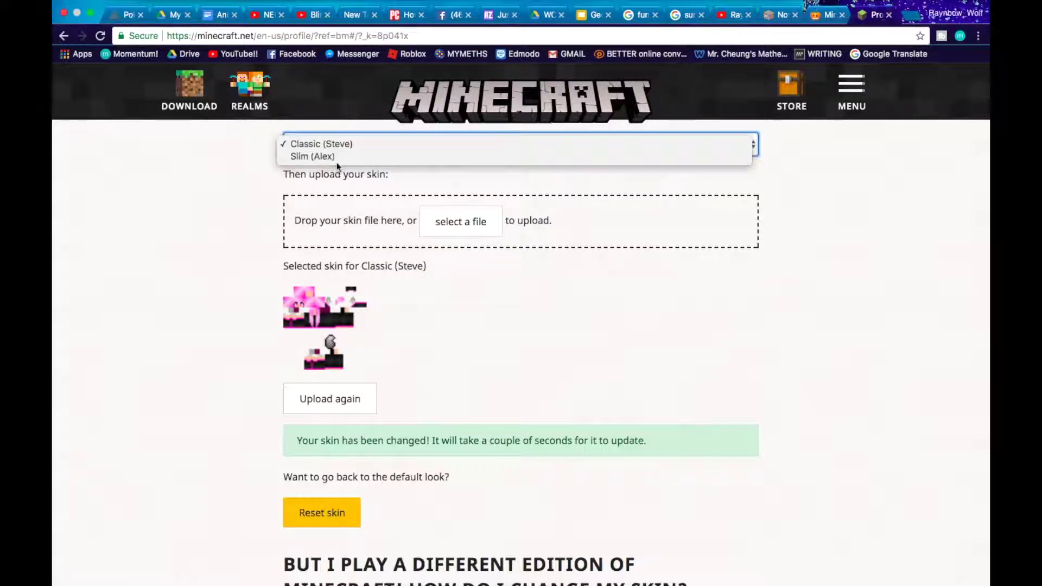
{"action": "left_click", "coordinate": [337, 157]}
{"action": "left_click", "coordinate": [307, 391]}
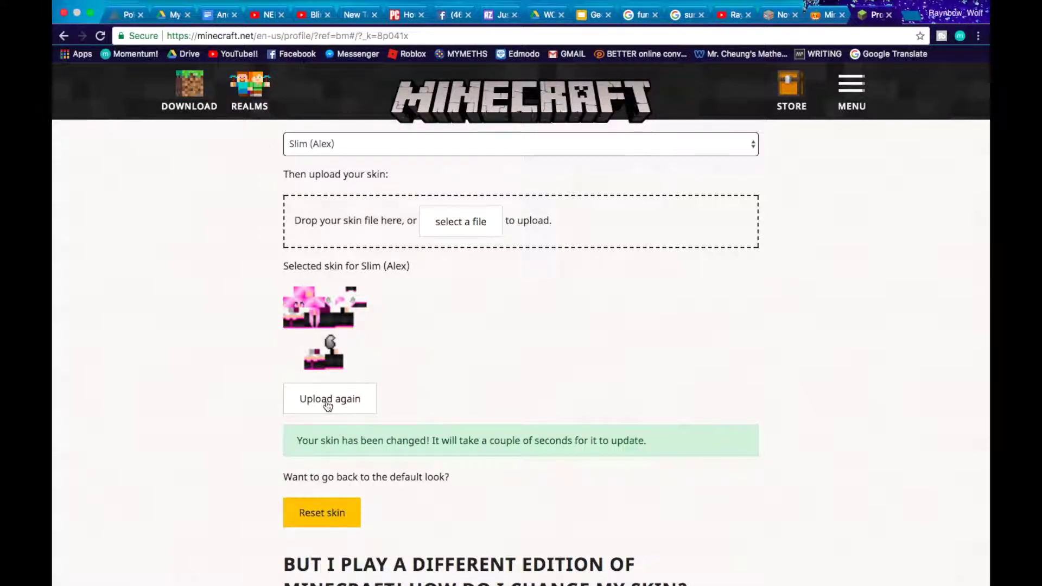
Switch to the Minecraft Launcher and log in by entering the account password.
{"action": "key", "text": "ctrl+Left"}
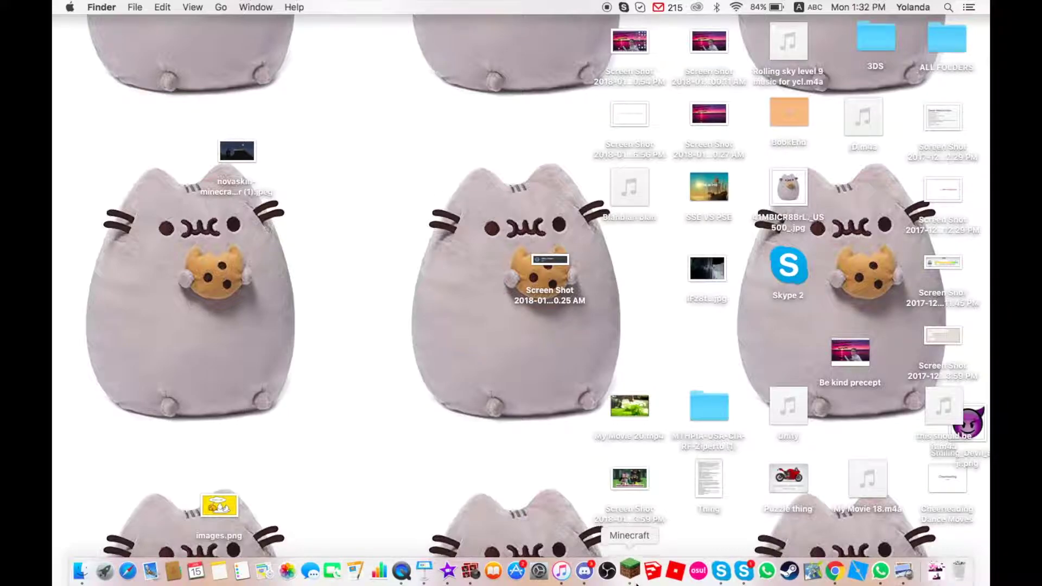
{"action": "left_click", "coordinate": [635, 580]}
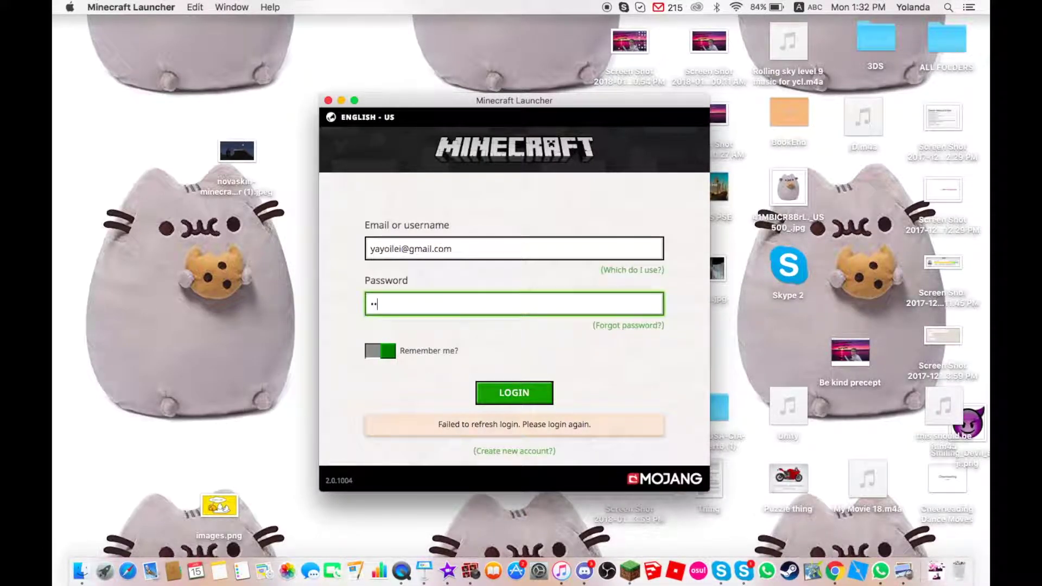
{"action": "type", "text": "***"}
{"action": "key", "text": "Return"}
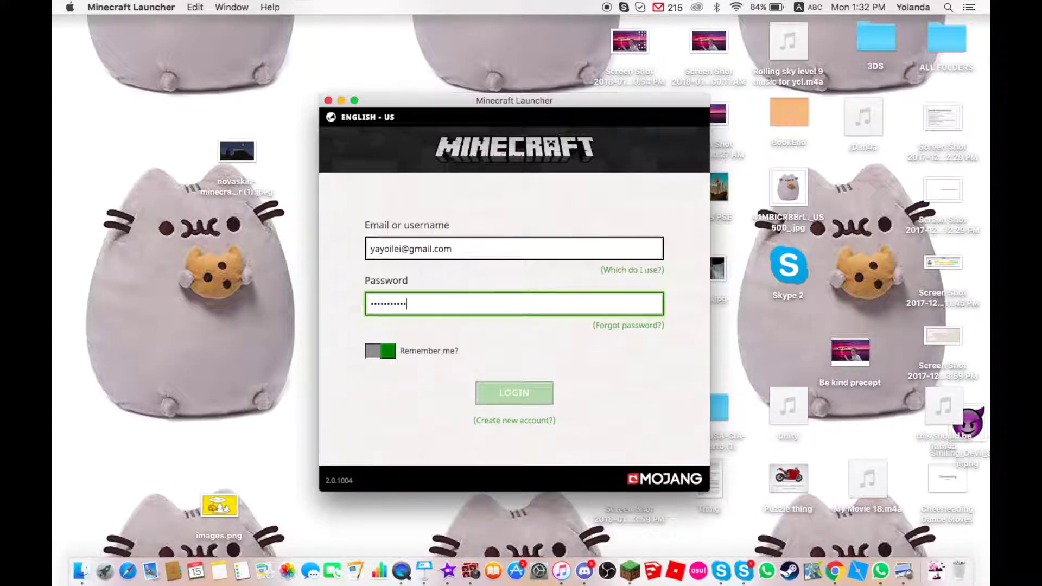
Open the launcher's skin settings, turn the skin preview around, and choose the skin file to load.
{"action": "left_click", "coordinate": [458, 191]}
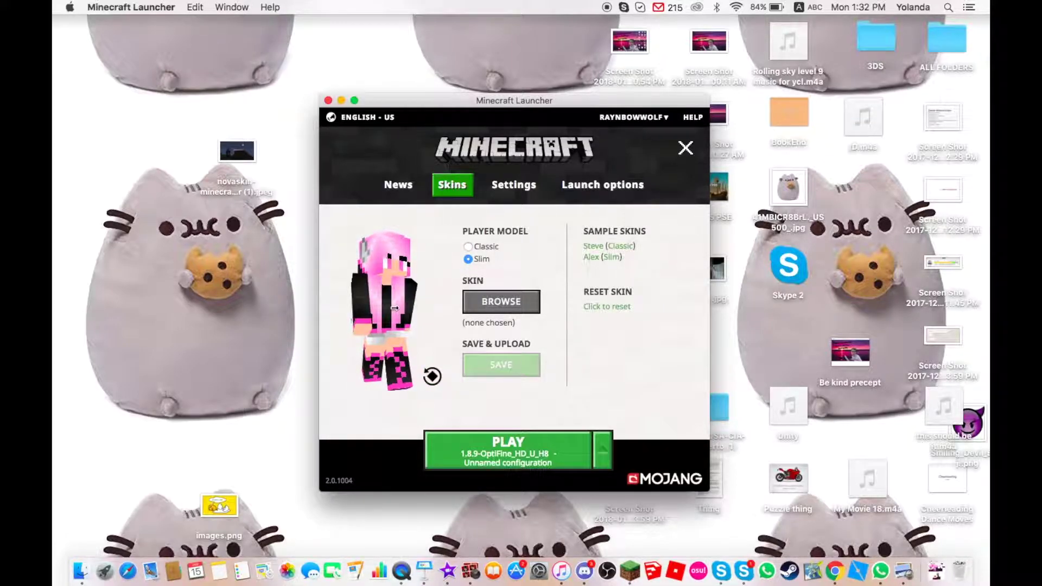
{"action": "left_click", "coordinate": [432, 375]}
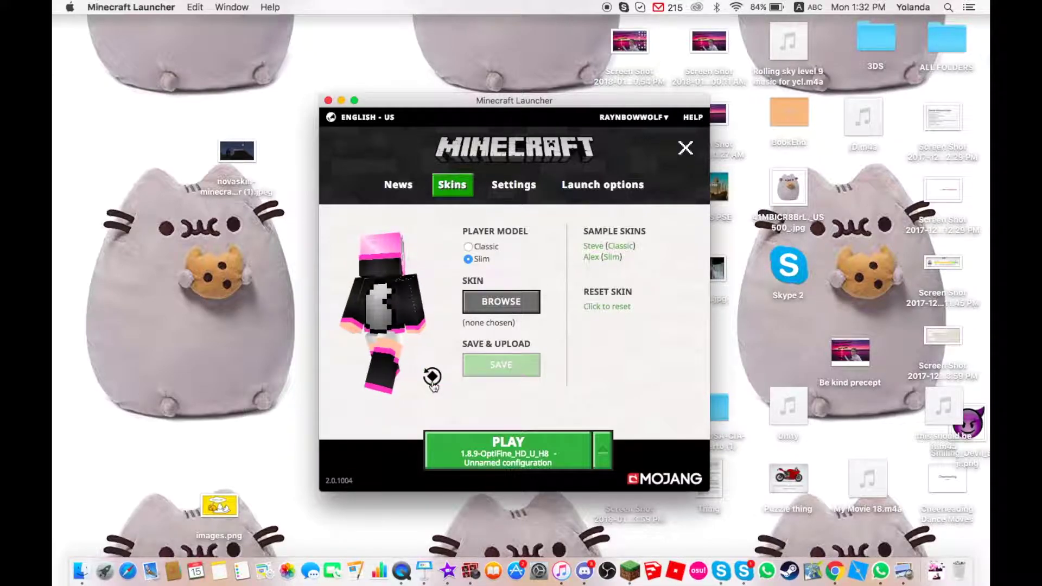
{"action": "left_click", "coordinate": [533, 302]}
{"action": "left_click", "coordinate": [422, 153]}
{"action": "double_click", "coordinate": [422, 153]}
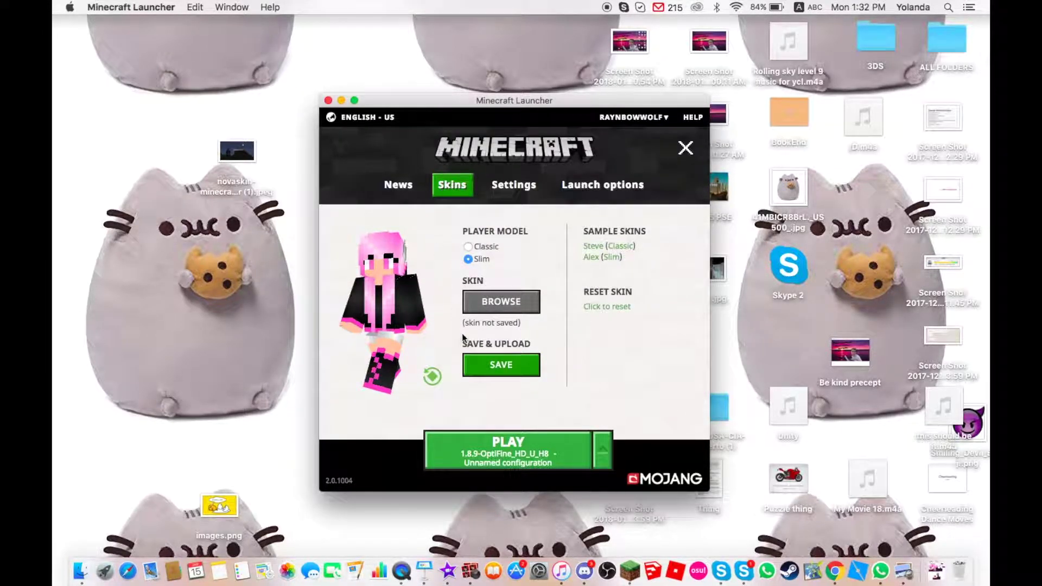
Compare the Classic and Slim player models, save and upload the skin as Slim, and return to the browser's profile page.
{"action": "left_click", "coordinate": [468, 246]}
{"action": "left_click", "coordinate": [468, 259]}
{"action": "left_click", "coordinate": [467, 247]}
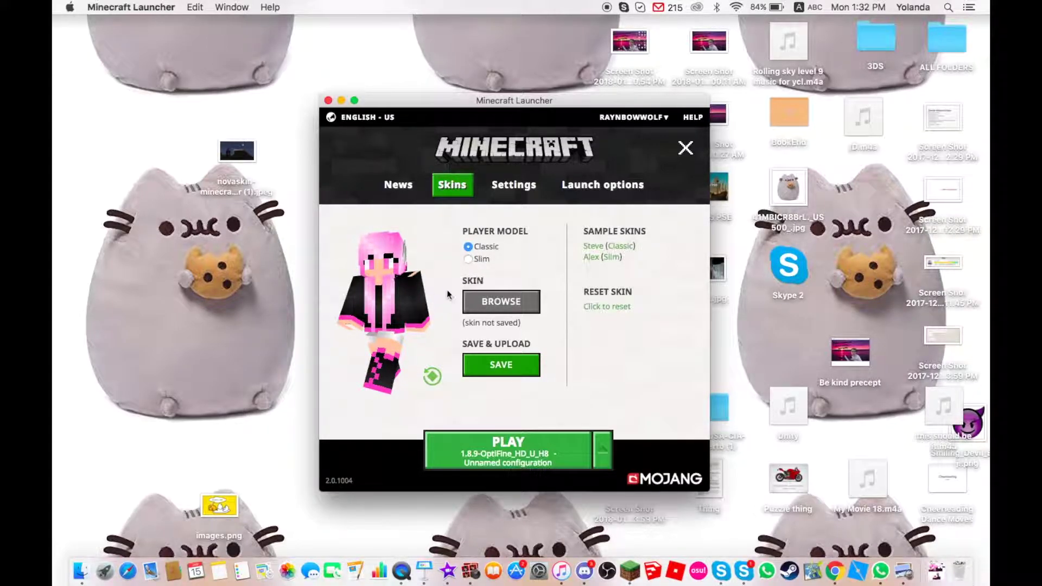
{"action": "left_click", "coordinate": [467, 259]}
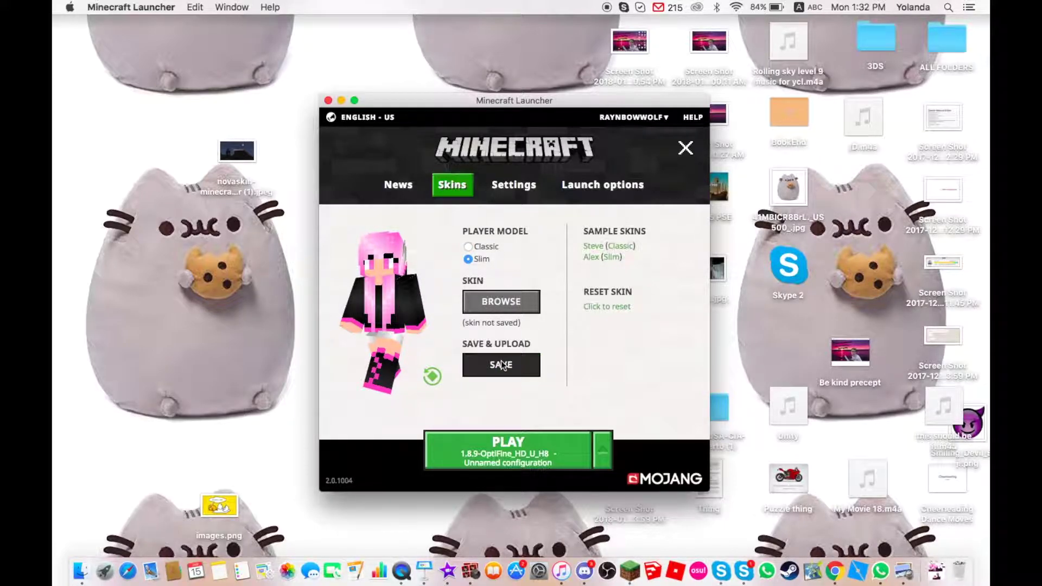
{"action": "left_click", "coordinate": [503, 369]}
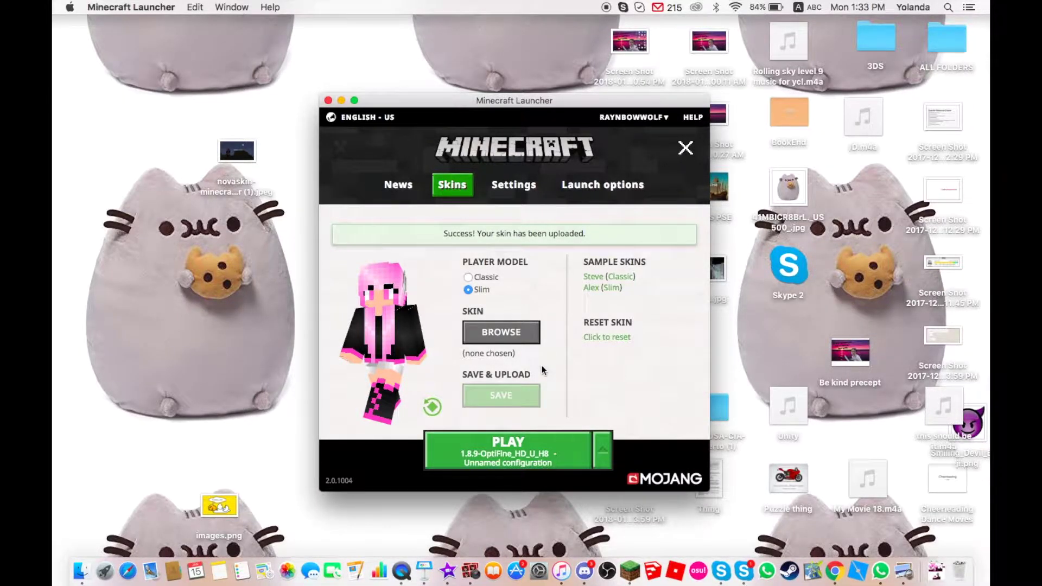
{"action": "key", "text": "ctrl+Left"}
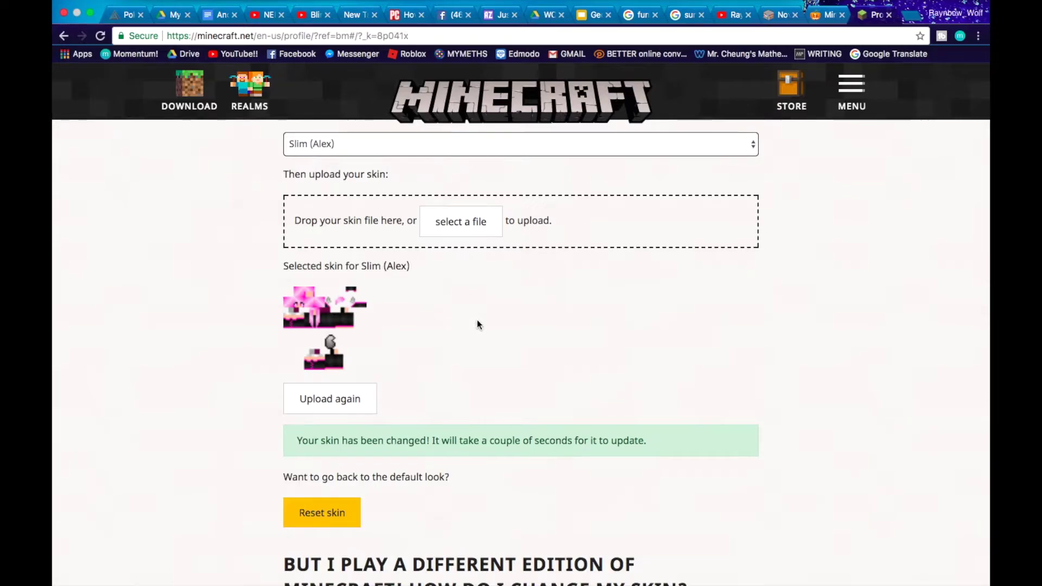